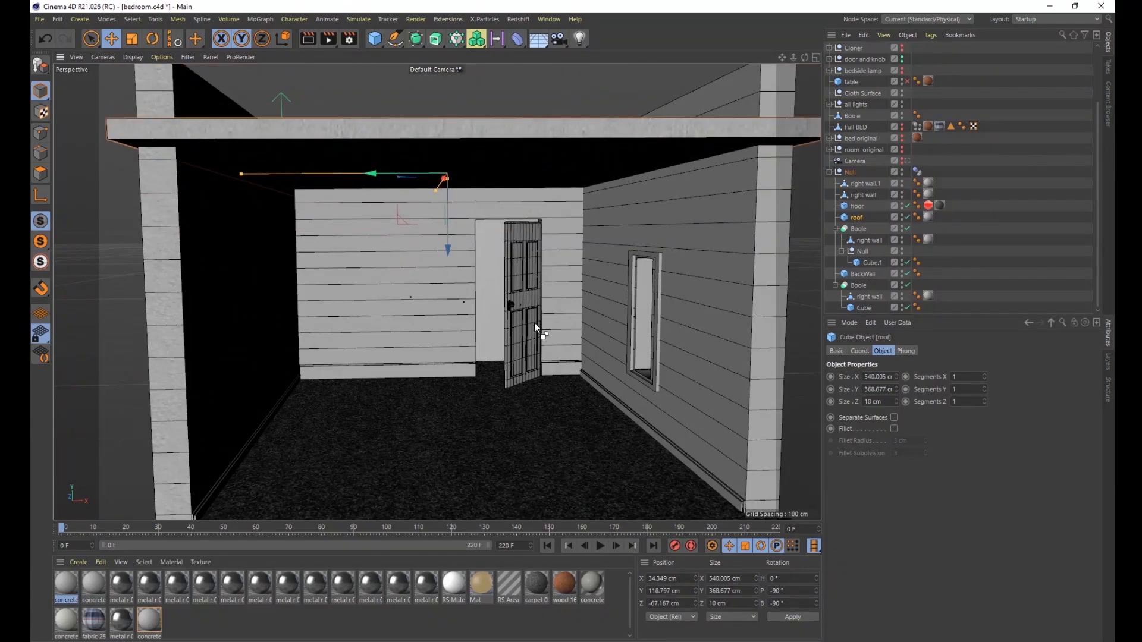
Step: Undo the last move of the roof
key(ctrl+z)
alt+drag(584, 455, 605, 438)
scroll(538, 394, up, 5)
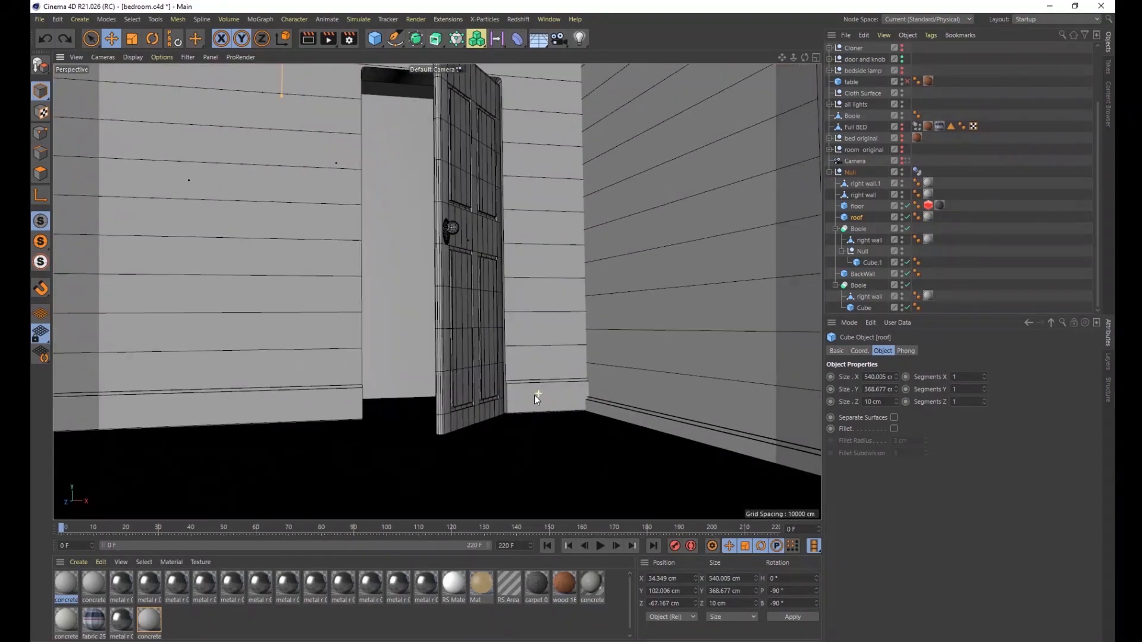
Step: Examine the empty room's walls, open door, window and carpeted floor up close and from farther back
alt+drag(514, 388, 499, 447)
scroll(508, 415, up, 1)
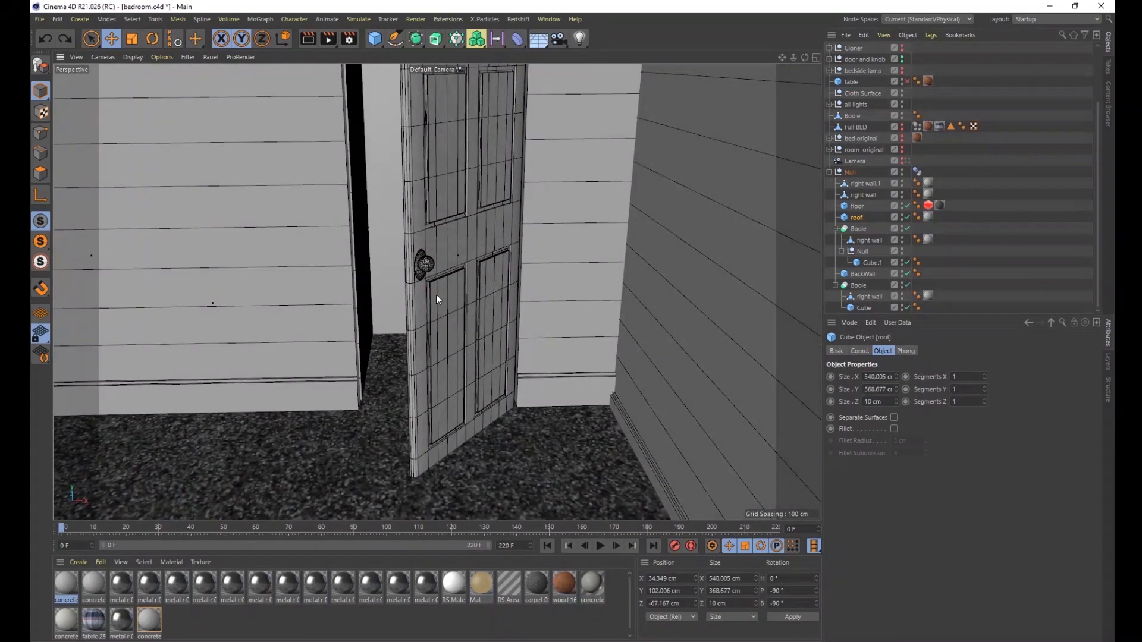
scroll(405, 286, up, 1)
alt+drag(405, 285, 533, 452)
scroll(521, 441, down, 5)
alt+middle_drag(542, 469, 558, 449)
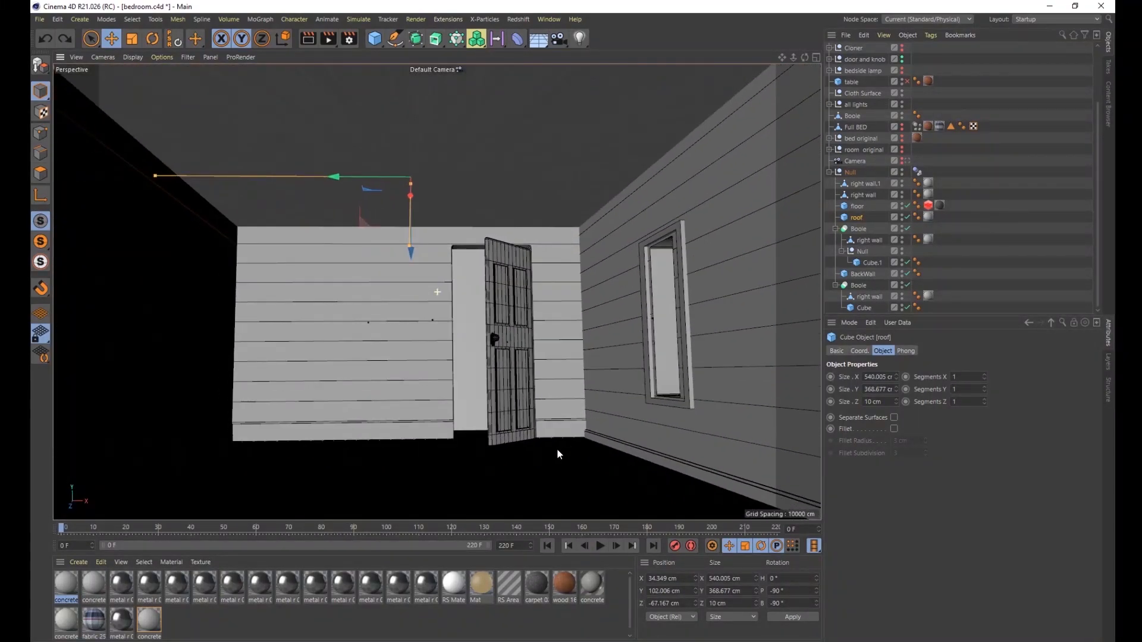
alt+drag(558, 448, 569, 469)
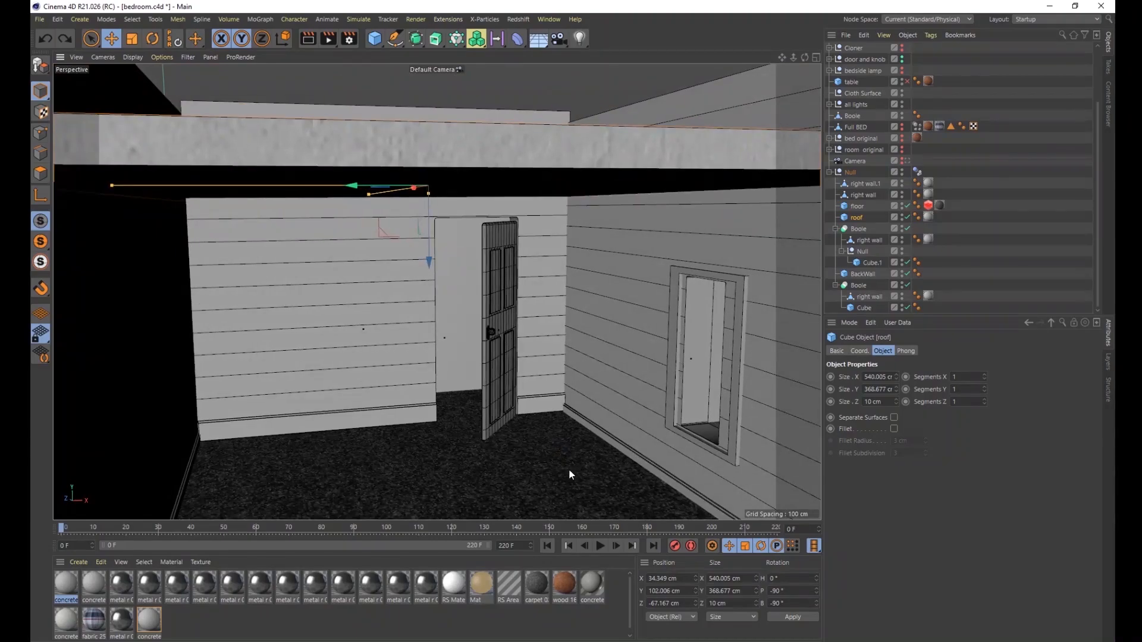
alt+middle_drag(570, 469, 523, 351)
scroll(523, 351, down, 3)
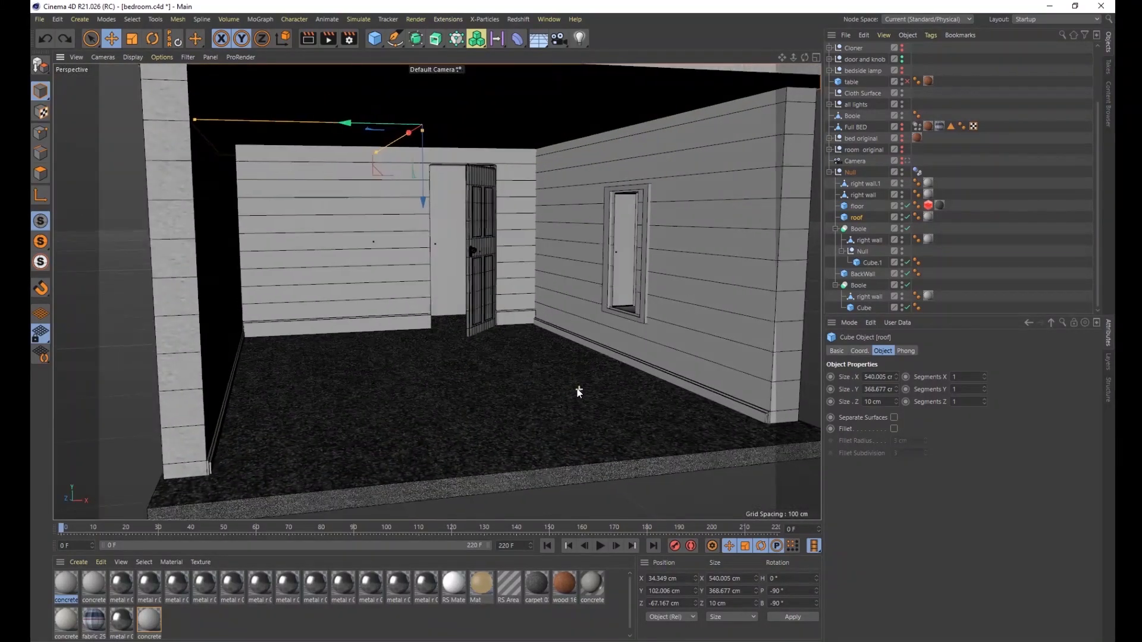
mouse_move(578, 388)
alt+mouse_down()
mouse_move(558, 402)
mouse_move(575, 396)
alt+mouse_up()
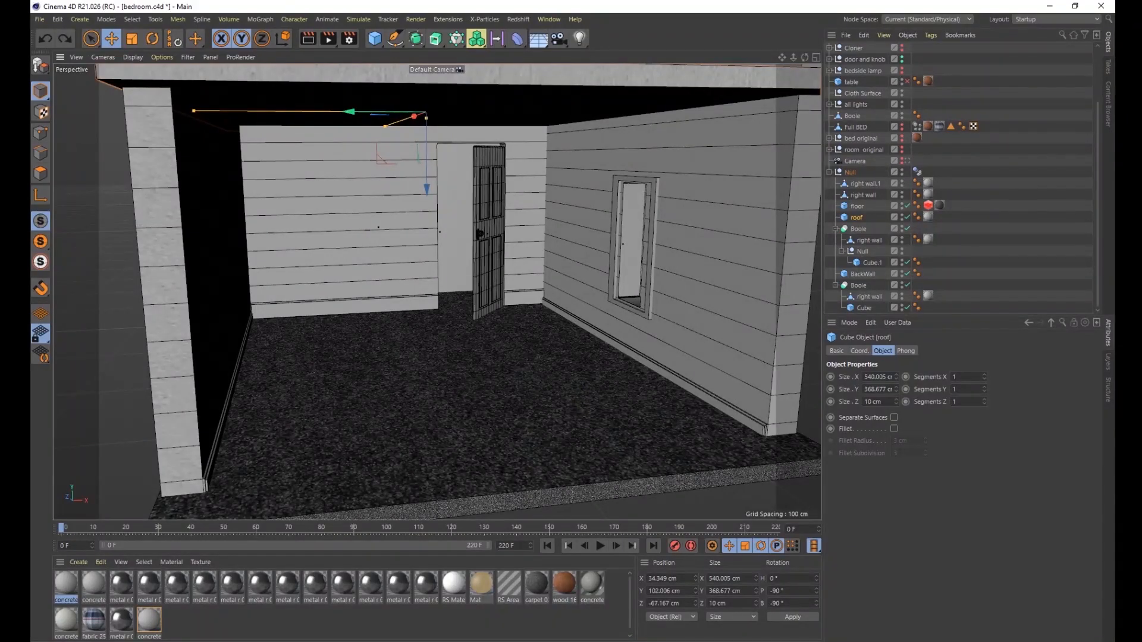
scroll(654, 372, down, 3)
scroll(672, 367, up, 5)
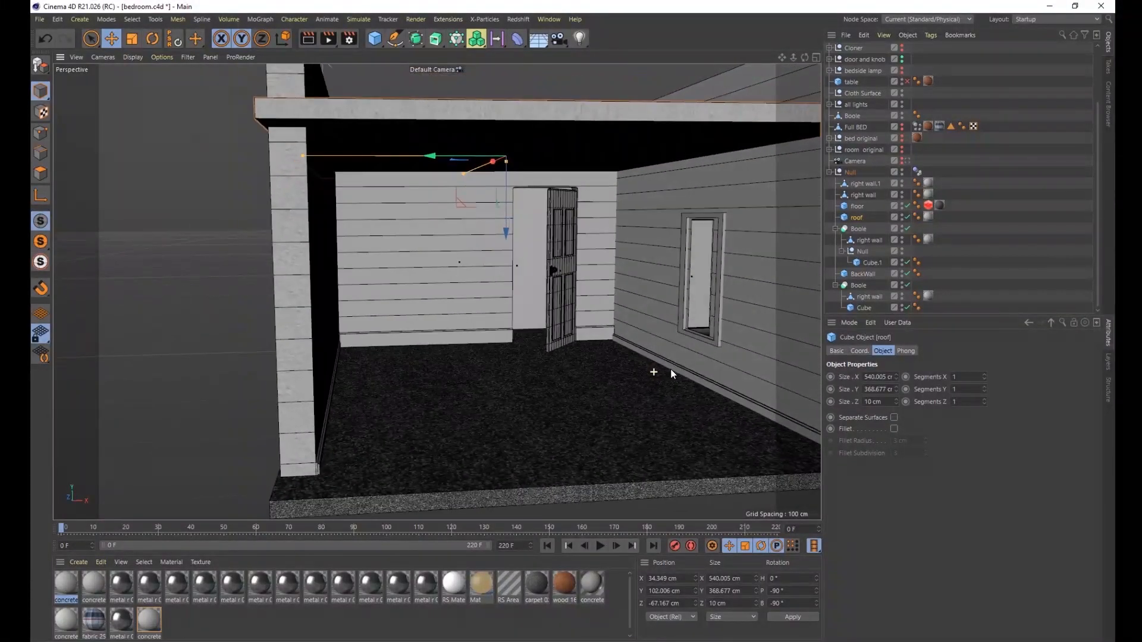
scroll(611, 342, up, 2)
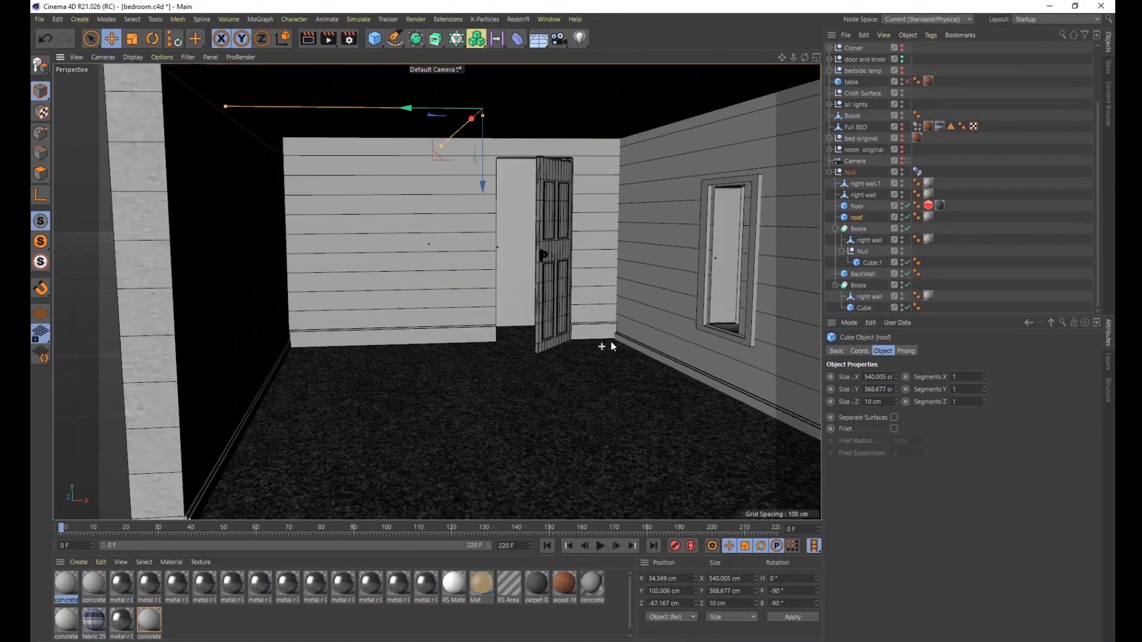
Step: Make the Full BED object visible in the viewport
click(902, 124)
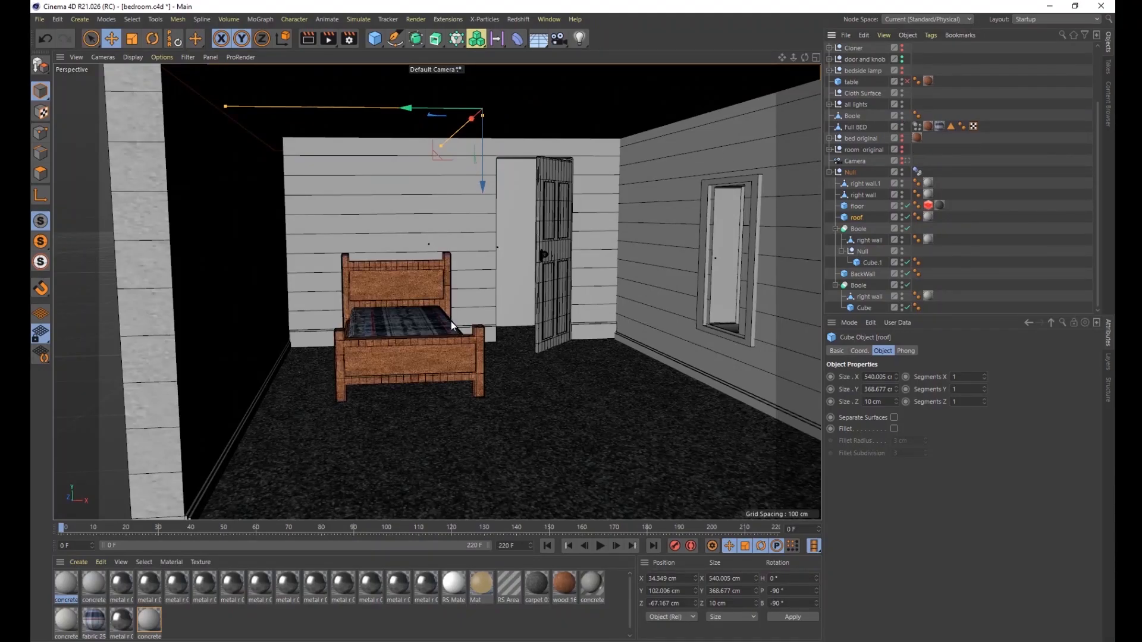
scroll(423, 344, up, 2)
scroll(424, 344, up, 3)
Step: Examine the bed's wooden frame and plaid mattress up close and from several angles
mouse_move(477, 409)
alt+mouse_down()
mouse_move(519, 418)
mouse_move(462, 423)
alt+mouse_up()
alt+drag(678, 444, 450, 426)
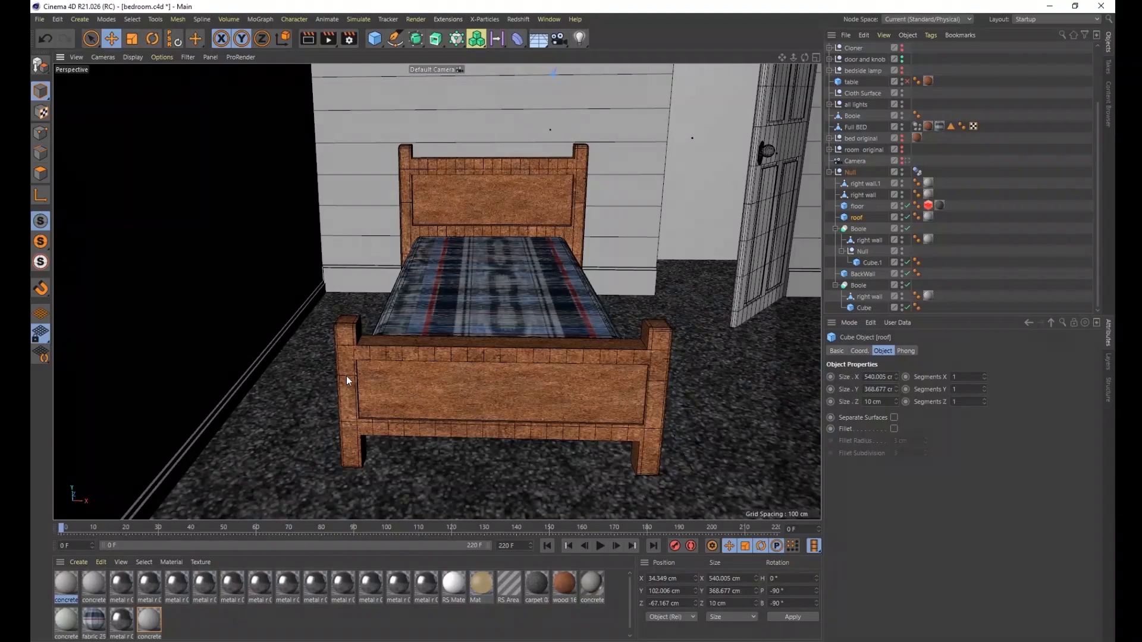
alt+drag(475, 198, 521, 243)
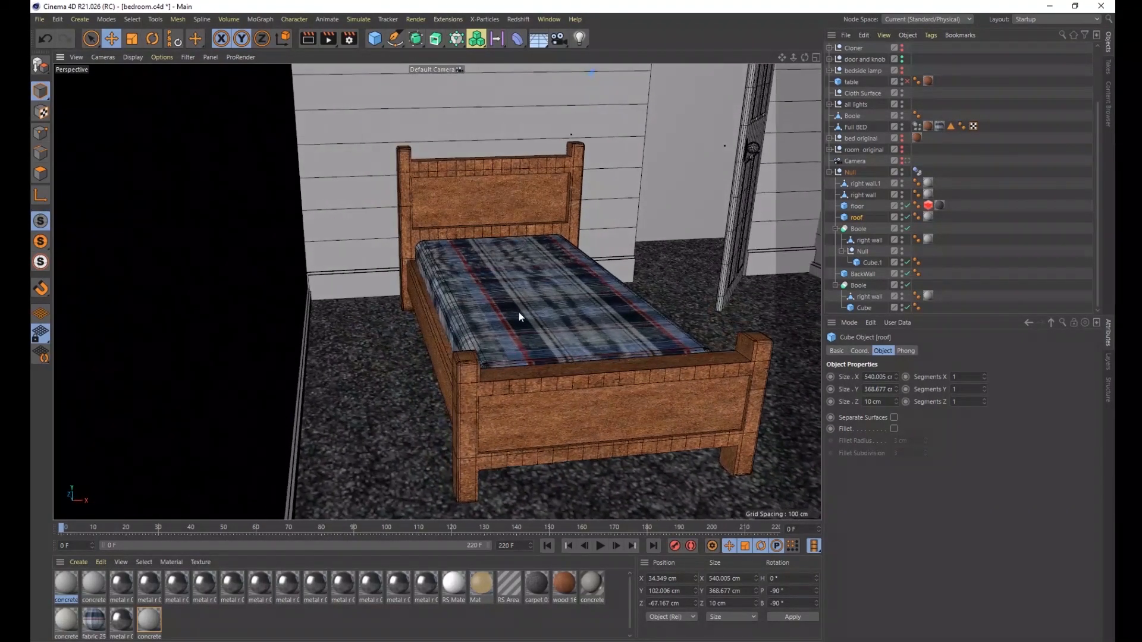
scroll(515, 321, up, 3)
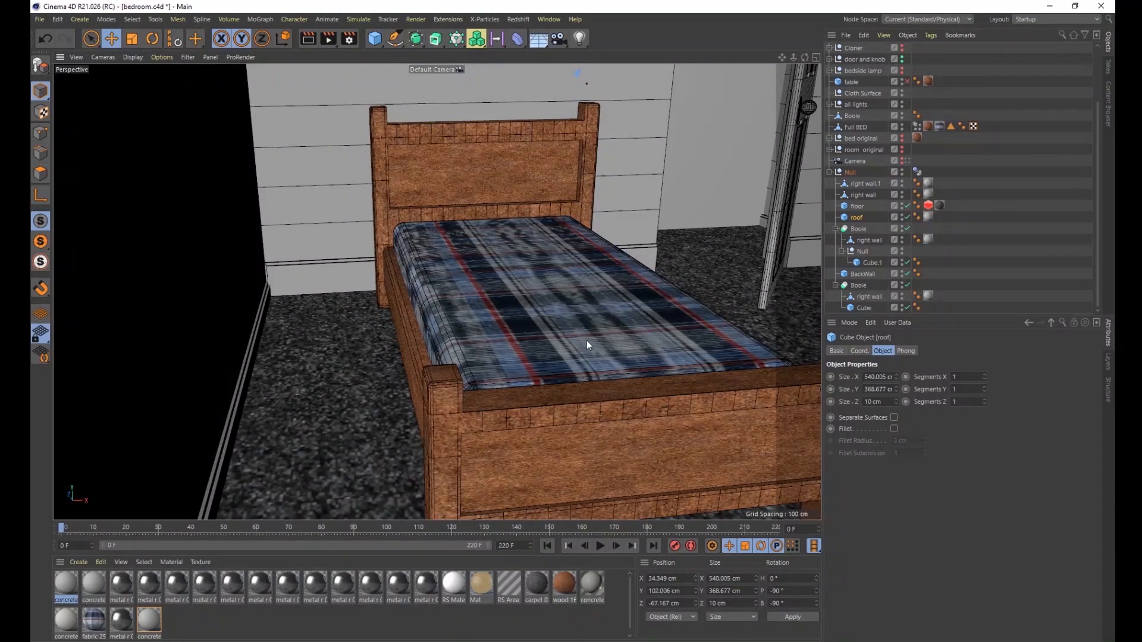
scroll(662, 383, down, 1)
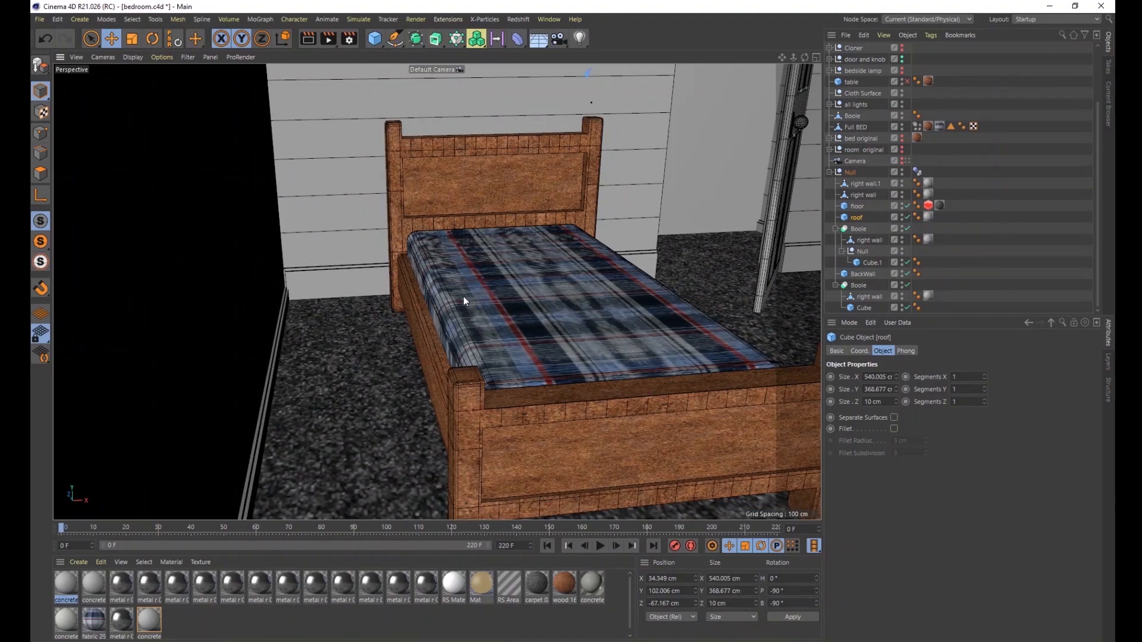
alt+middle_drag(555, 399, 438, 291)
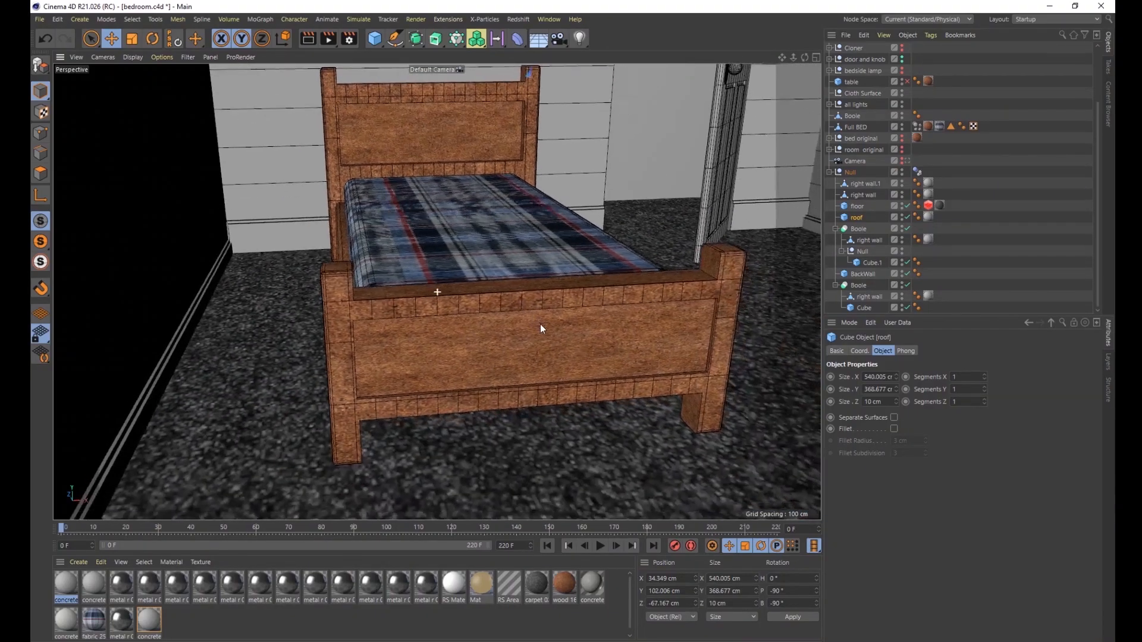
scroll(540, 325, down, 2)
scroll(542, 327, down, 3)
alt+drag(589, 333, 681, 408)
alt+middle_drag(681, 413, 578, 394)
scroll(578, 394, down, 3)
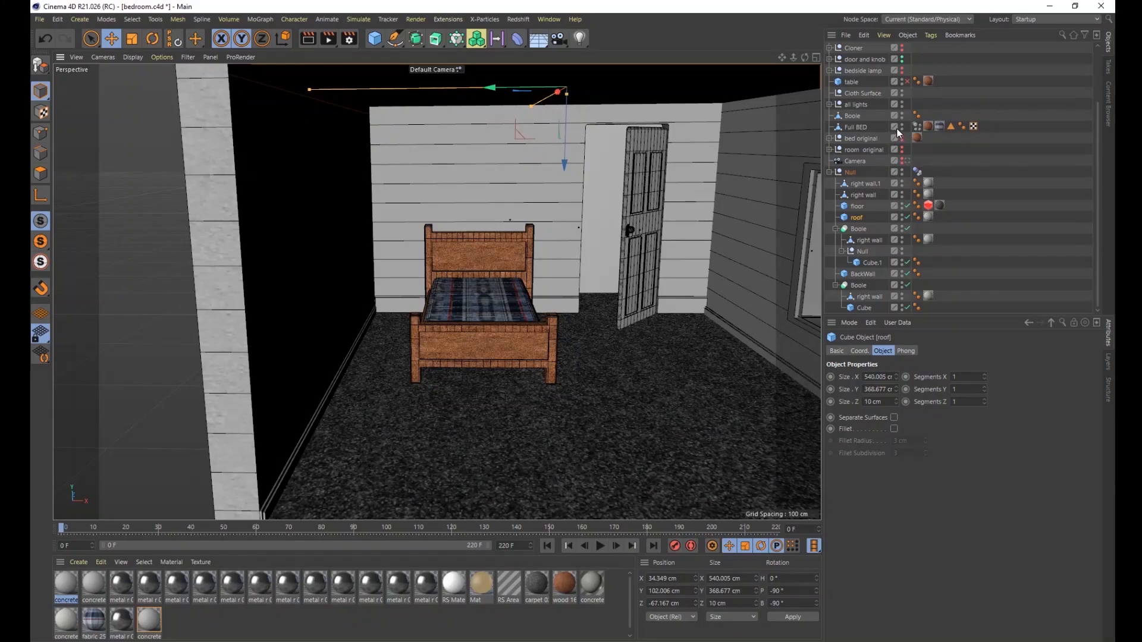
Step: Enable the table beside the bed and make the bedside lamp visible
click(905, 82)
scroll(416, 295, up, 6)
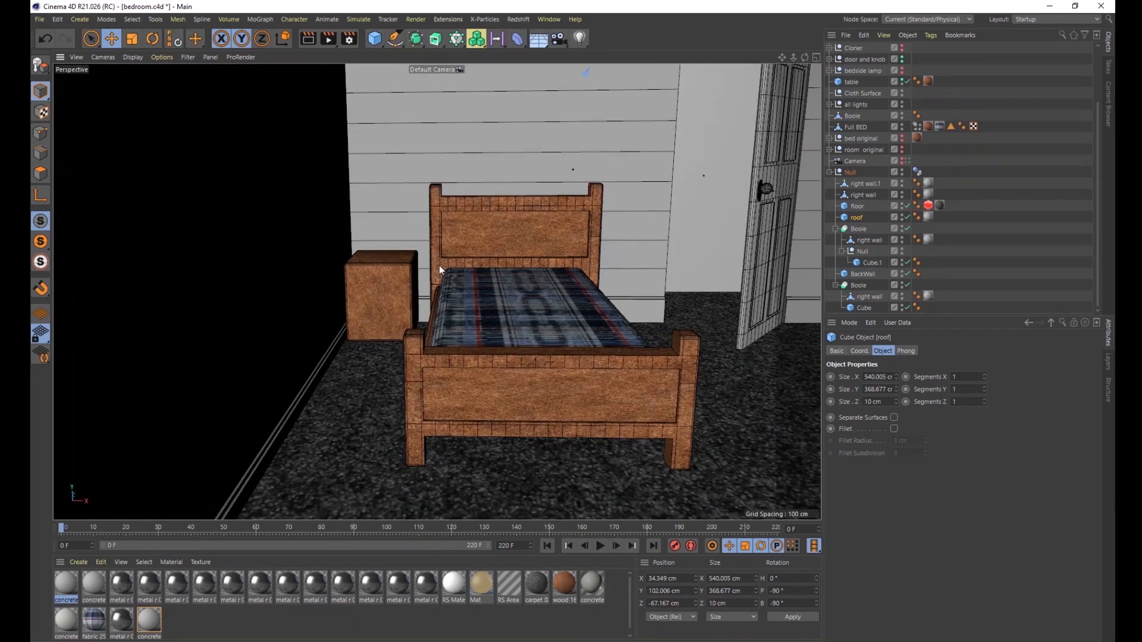
click(904, 67)
click(901, 70)
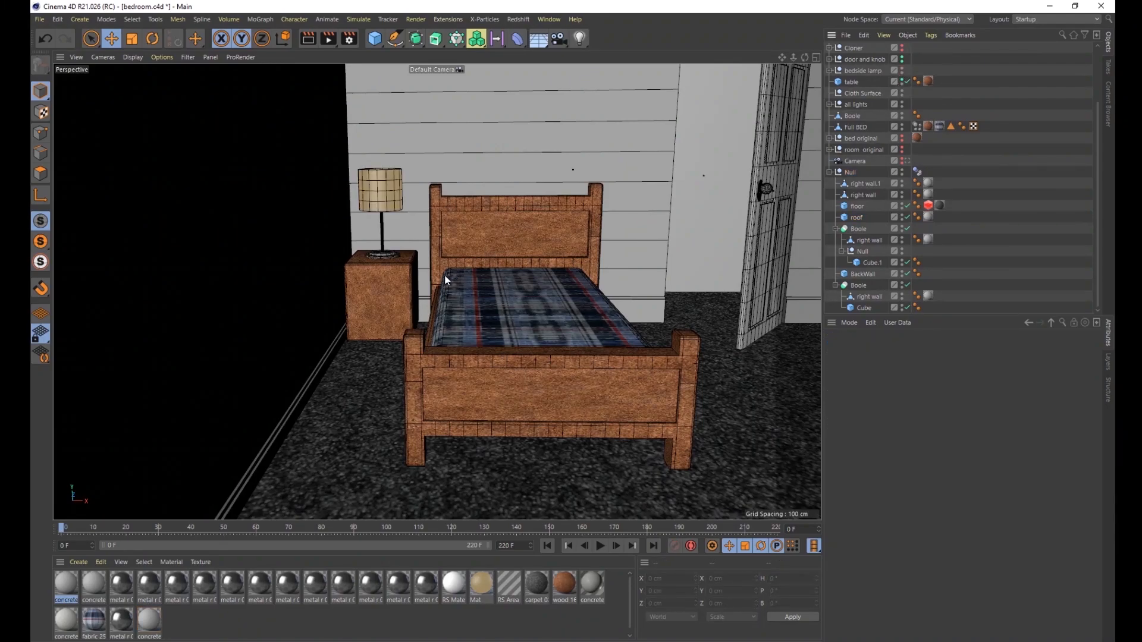
Step: Examine how the bed, table and bedside lamp sit together within the whole room
scroll(446, 279, up, 2)
scroll(518, 309, down, 3)
alt+drag(675, 376, 691, 368)
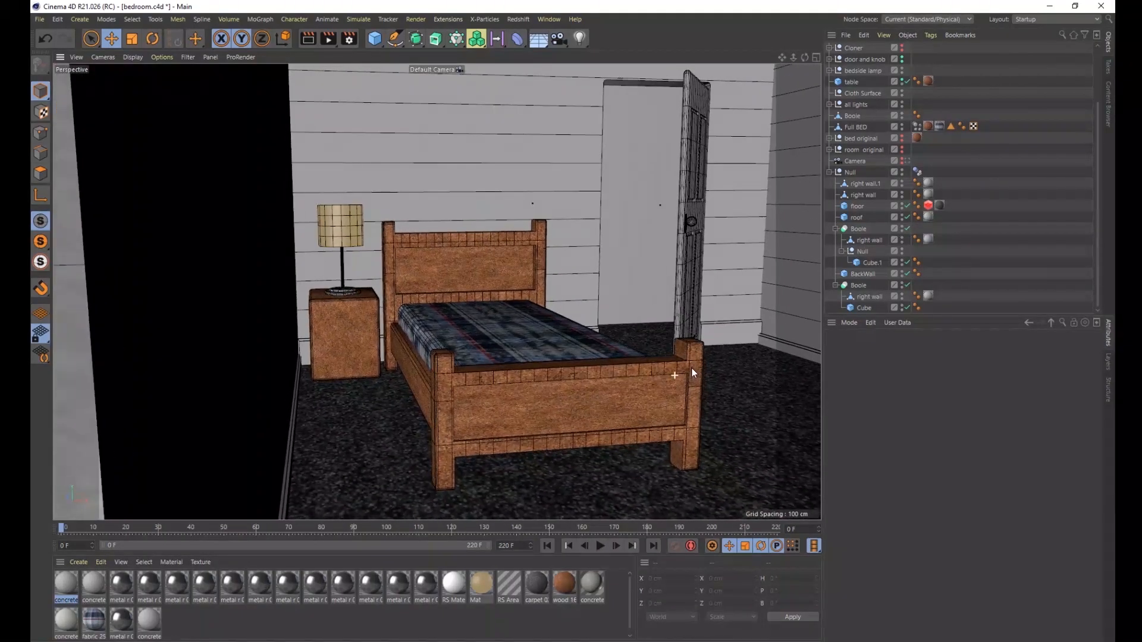
scroll(689, 384, down, 3)
alt+middle_drag(668, 412, 450, 363)
scroll(450, 361, down, 2)
alt+middle_drag(536, 369, 492, 360)
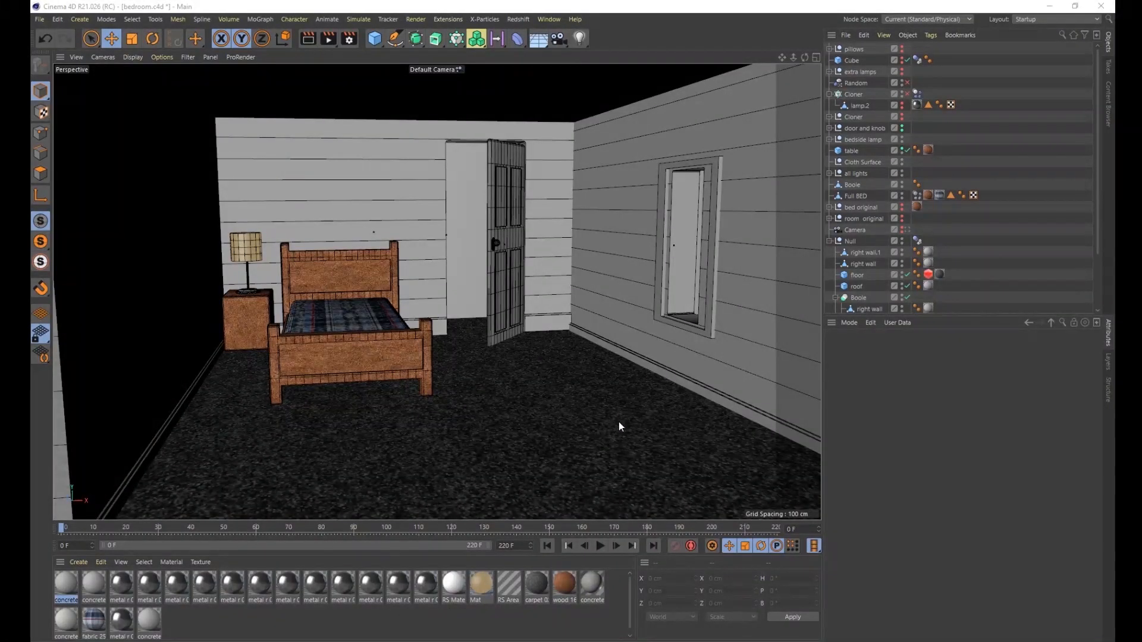
alt+drag(594, 452, 605, 441)
scroll(606, 442, down, 2)
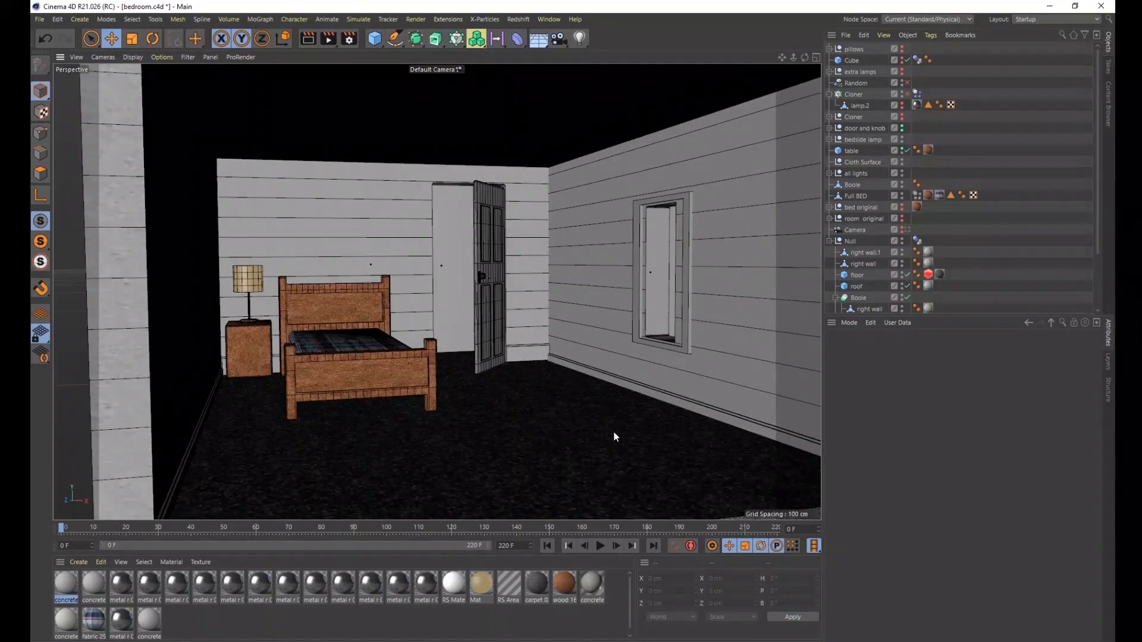
scroll(620, 451, up, 2)
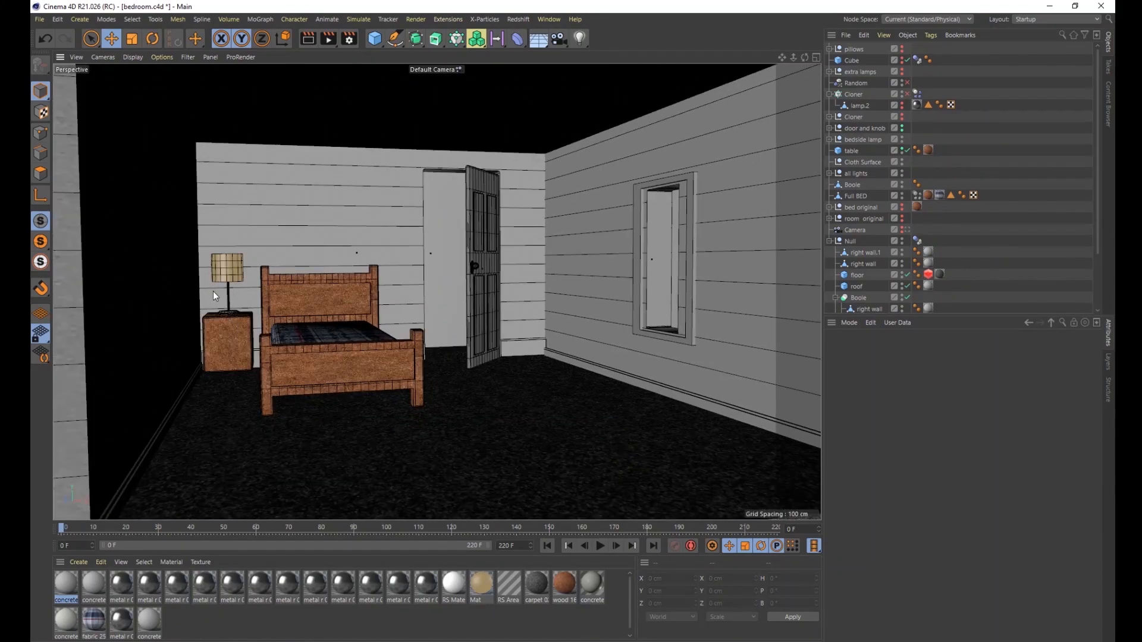
Step: Make the lamp.2 object inside the Cloner visible in the viewport
click(903, 104)
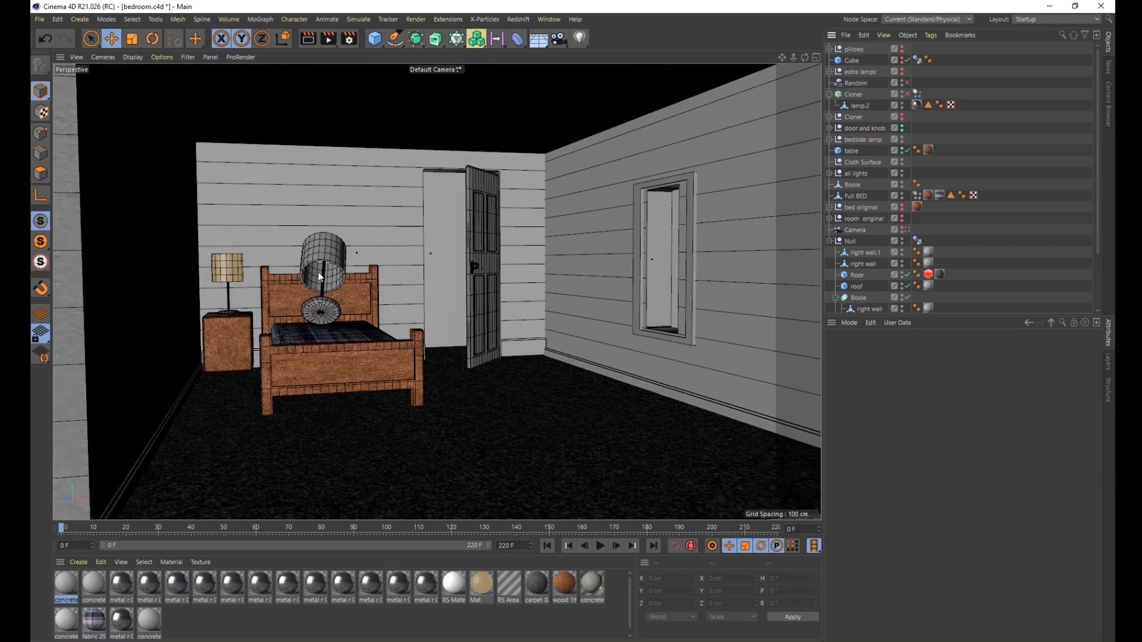
mouse_move(341, 302)
alt+mouse_down()
mouse_move(334, 322)
mouse_move(363, 308)
alt+mouse_up()
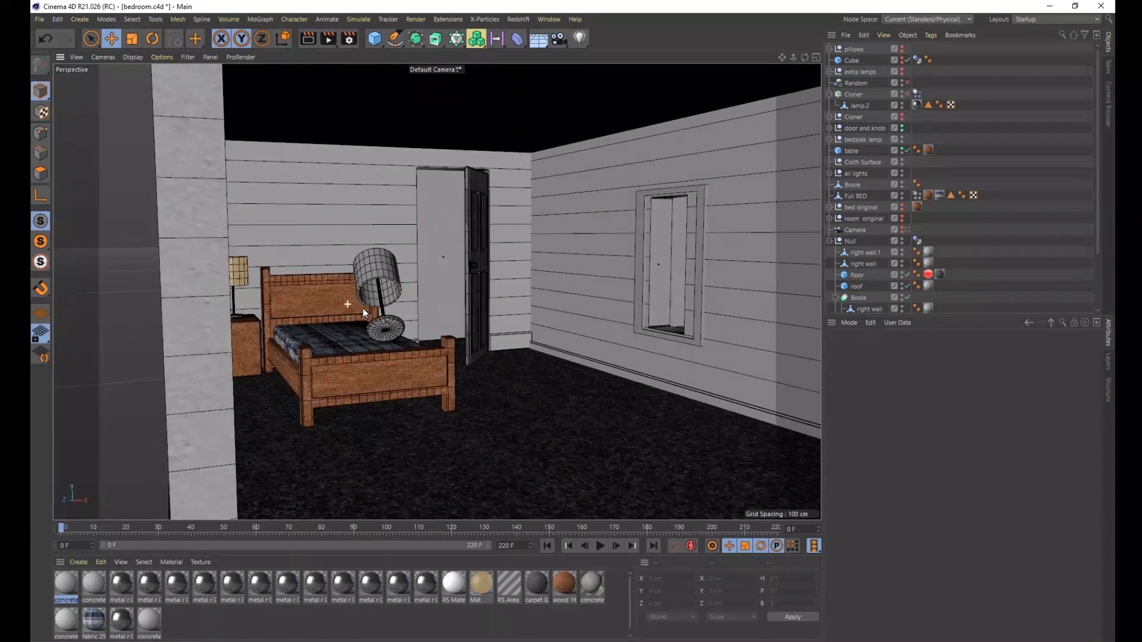
scroll(363, 308, up, 2)
scroll(363, 308, up, 4)
scroll(459, 323, down, 7)
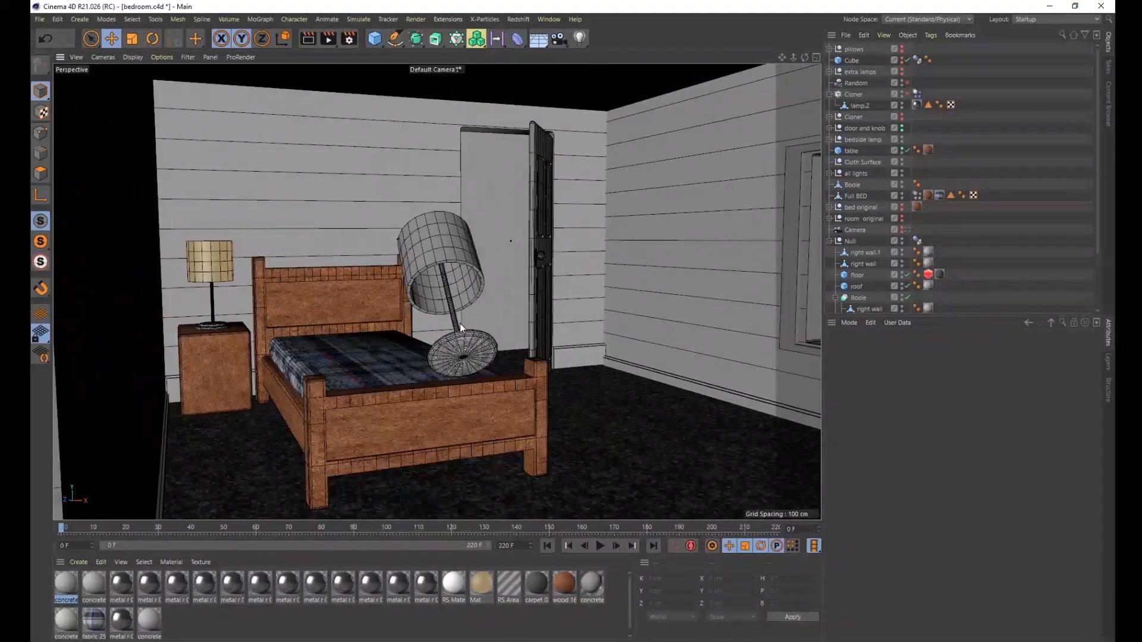
scroll(618, 368, down, 5)
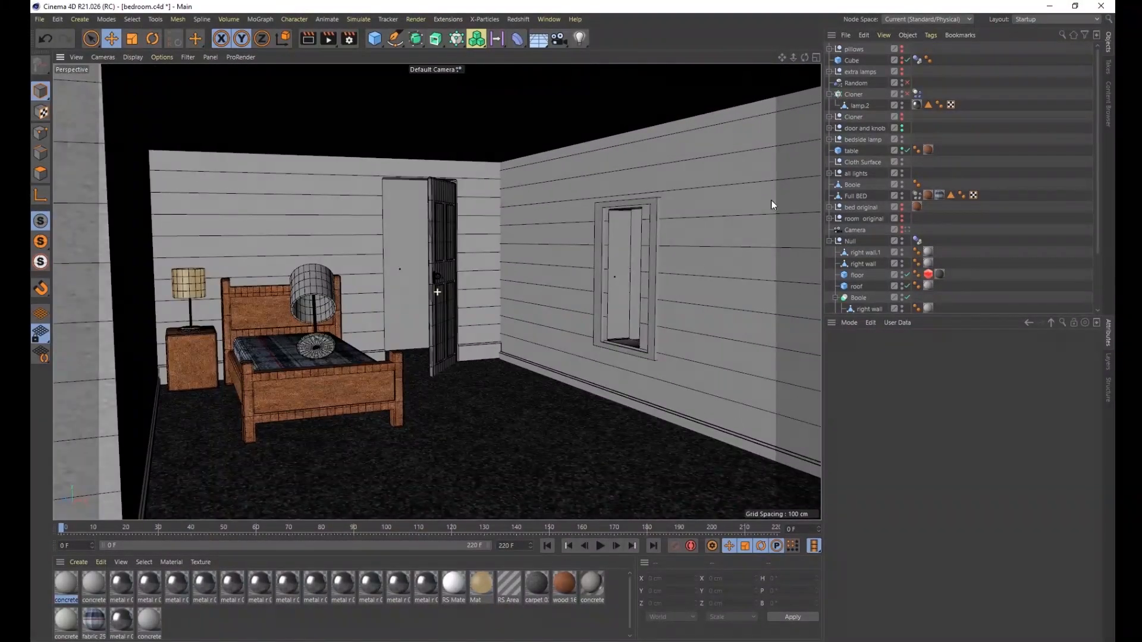
Step: Enable the Cloner that holds lamp.2 to fill the room with rows of lamp copies
click(907, 95)
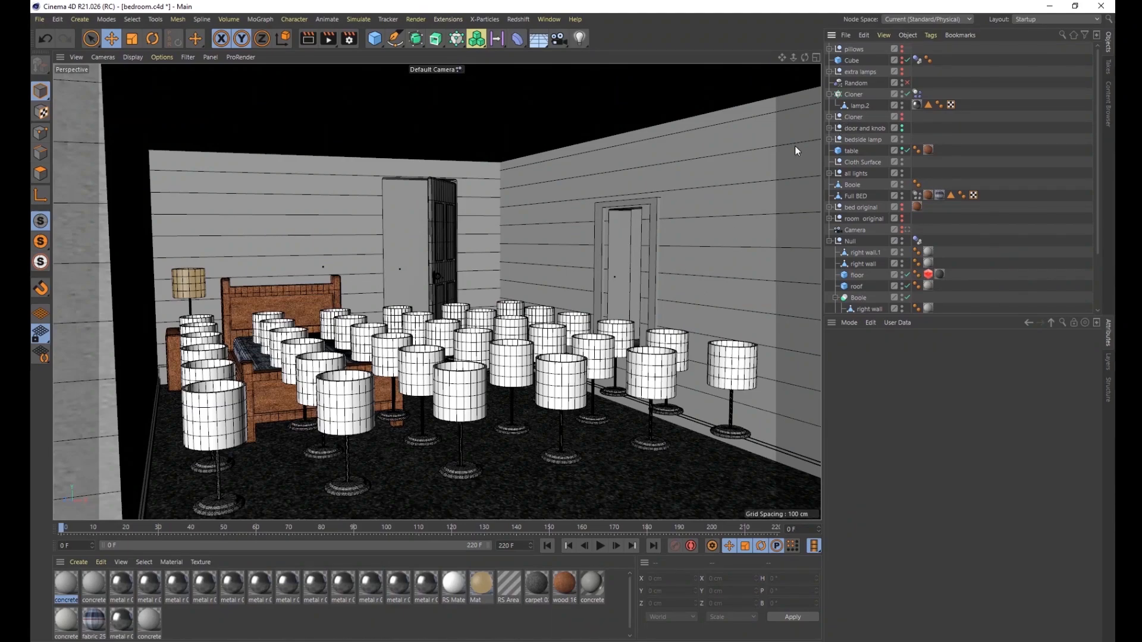
mouse_move(613, 325)
alt+mouse_down()
mouse_move(594, 371)
mouse_move(593, 324)
alt+mouse_up()
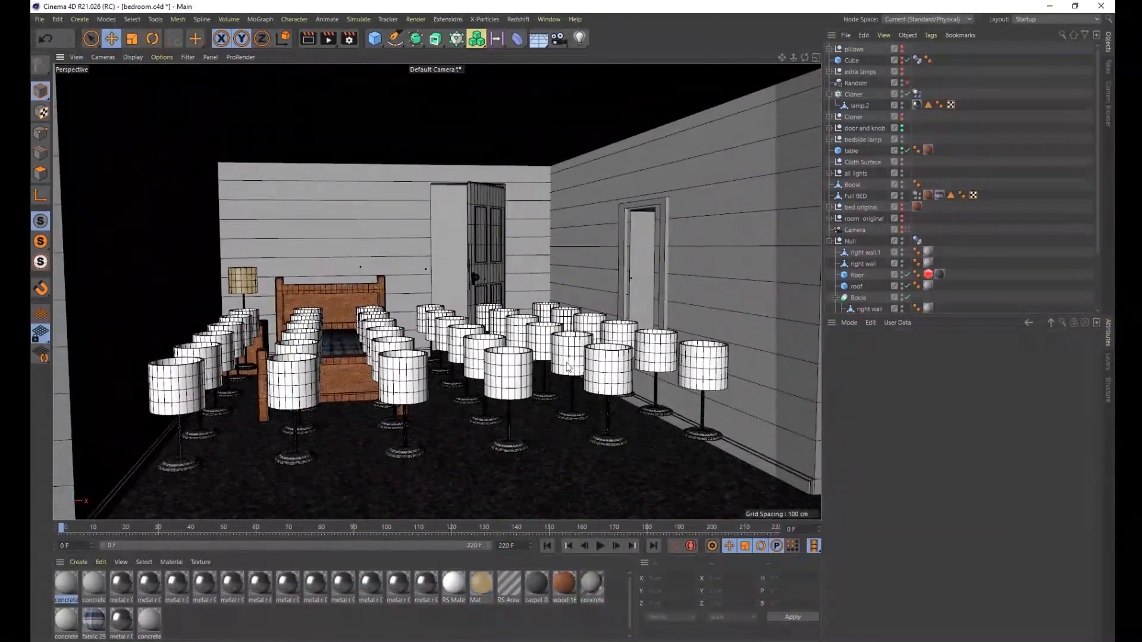
scroll(568, 367, up, 6)
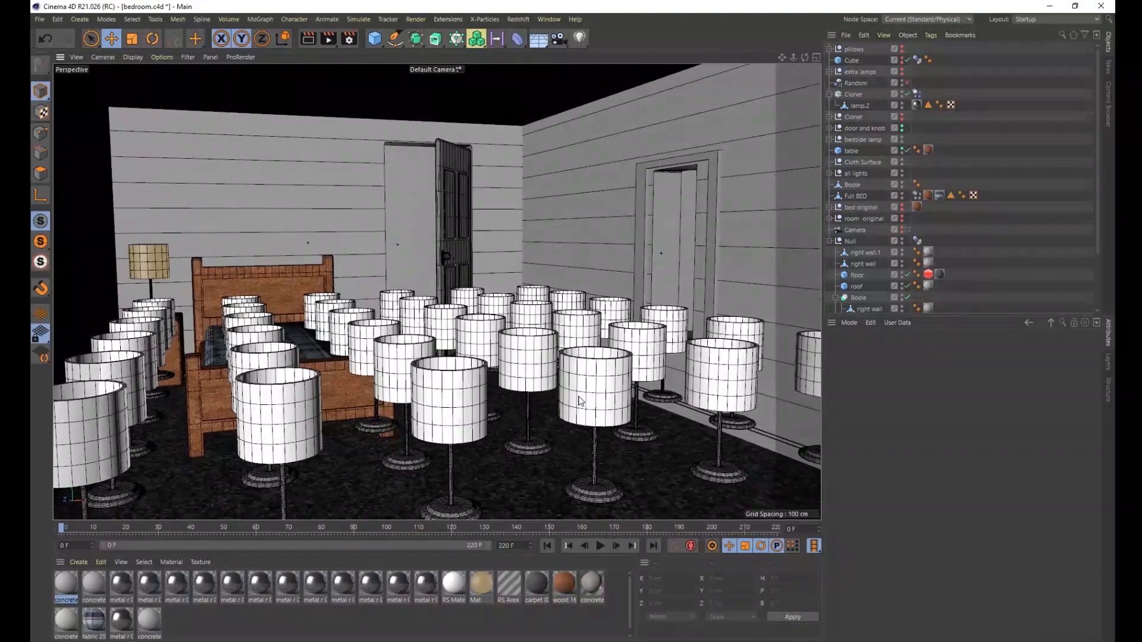
alt+drag(580, 401, 620, 398)
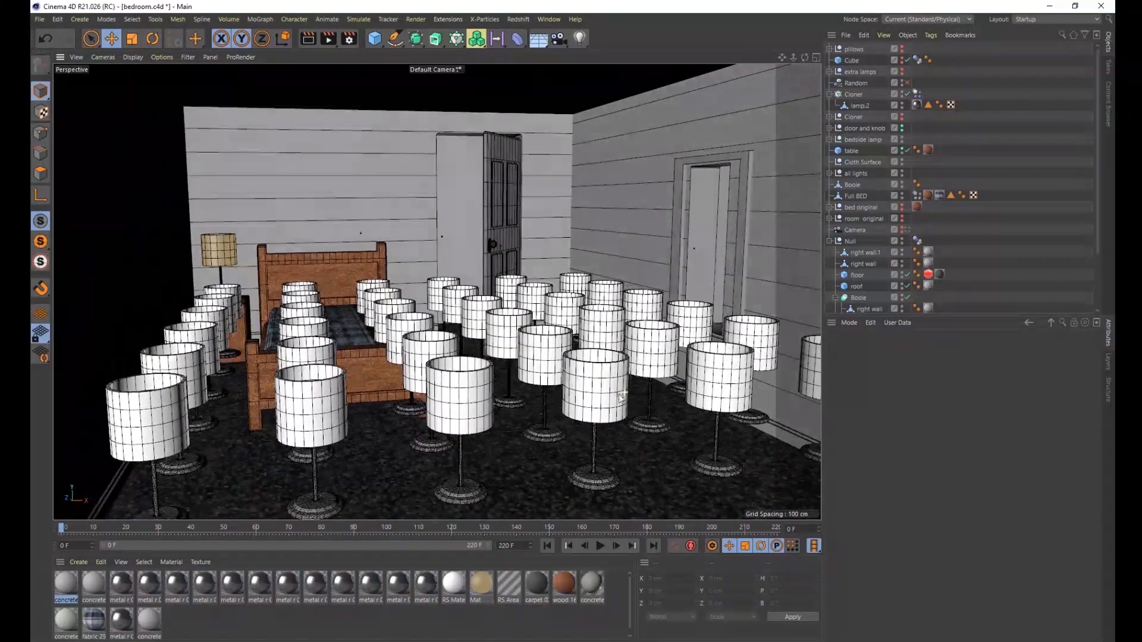
Step: Enable the Random effector to scatter and rotate the cloned lamps
click(907, 82)
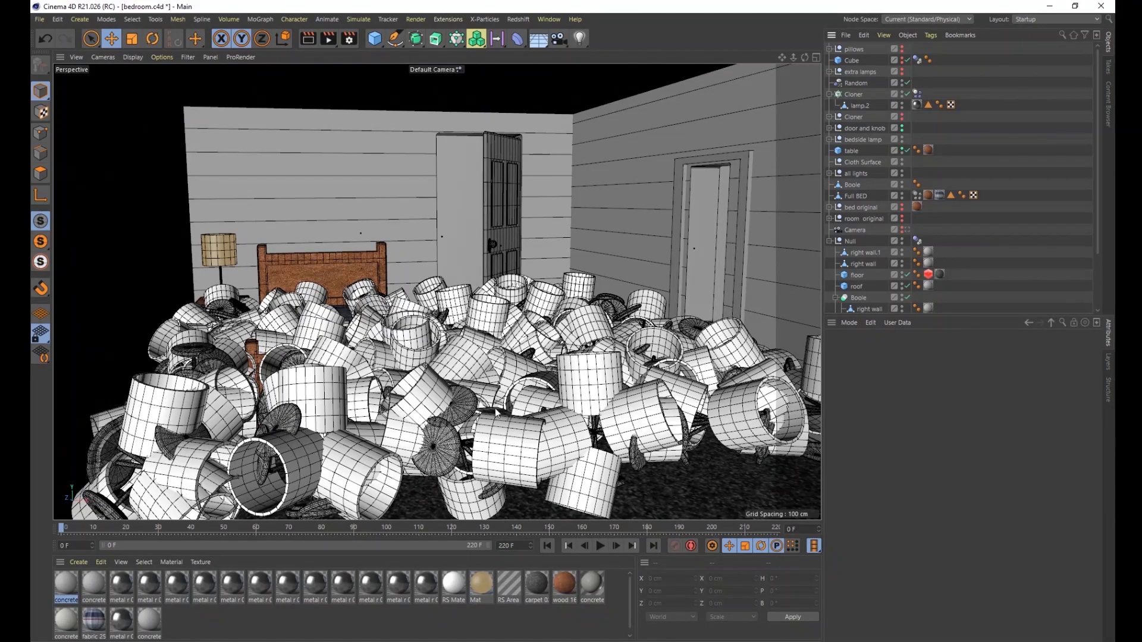
alt+drag(552, 430, 498, 438)
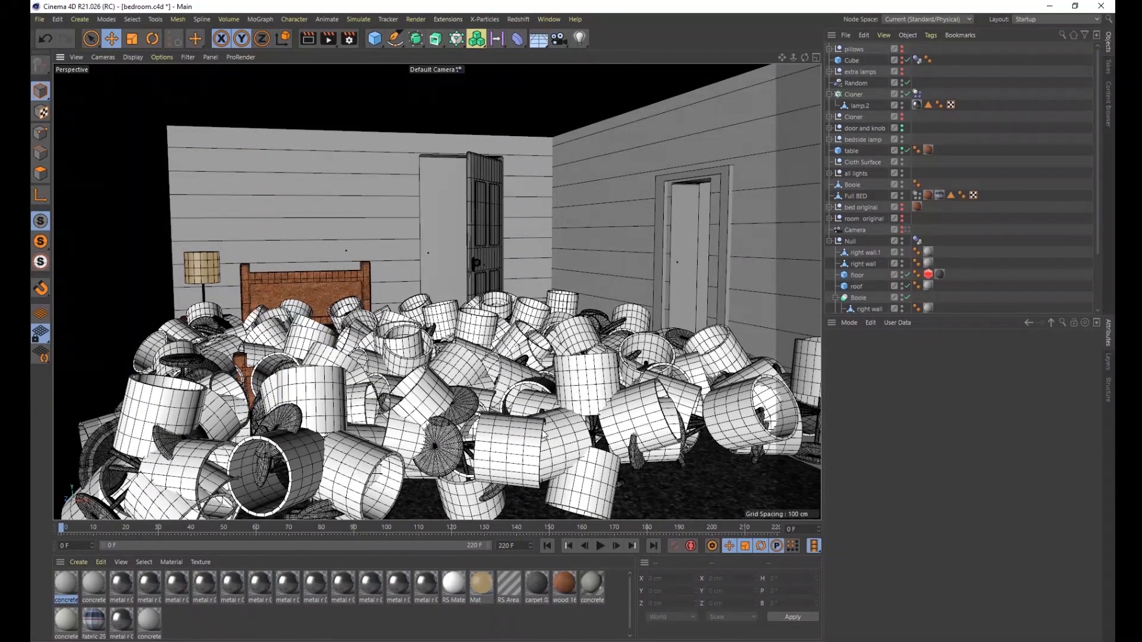
alt+drag(546, 432, 524, 460)
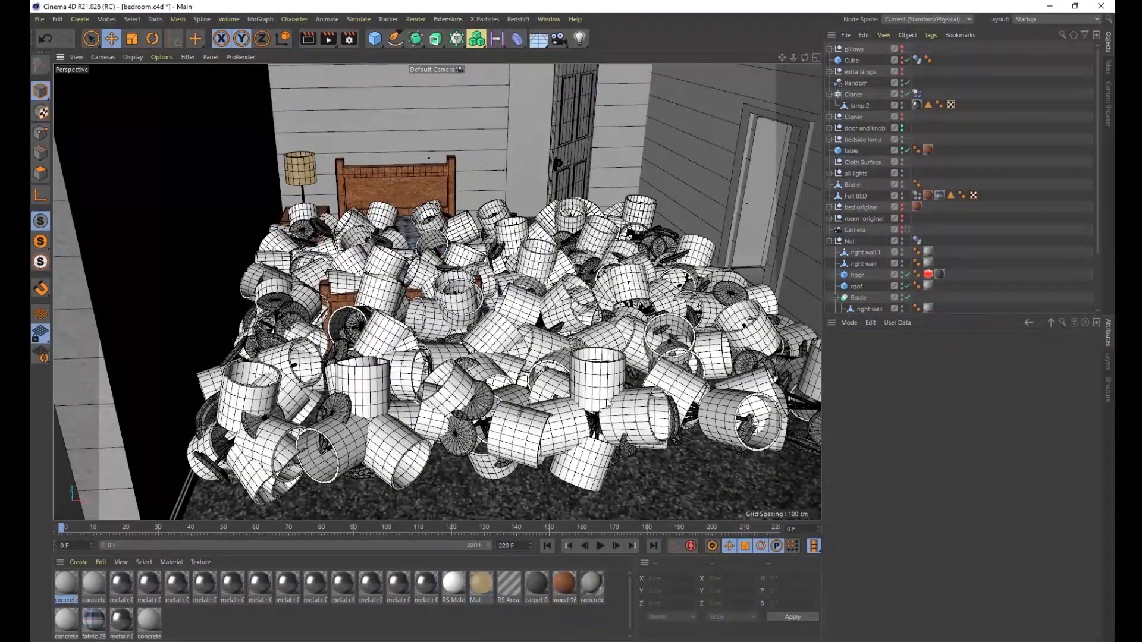
mouse_move(607, 404)
alt+mouse_down()
mouse_move(625, 390)
mouse_move(622, 405)
mouse_move(616, 380)
mouse_move(631, 384)
mouse_move(609, 381)
mouse_move(613, 424)
alt+mouse_up()
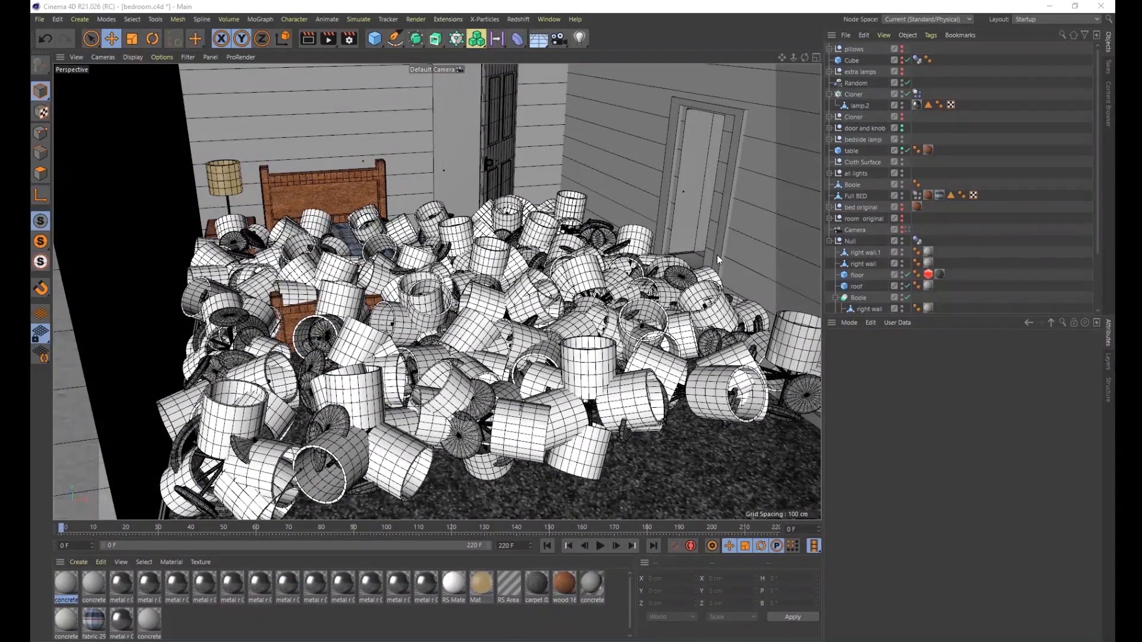
Step: Play the simulation of the cloned lamps falling into the room and stop it at frame 48
alt+drag(652, 353, 652, 343)
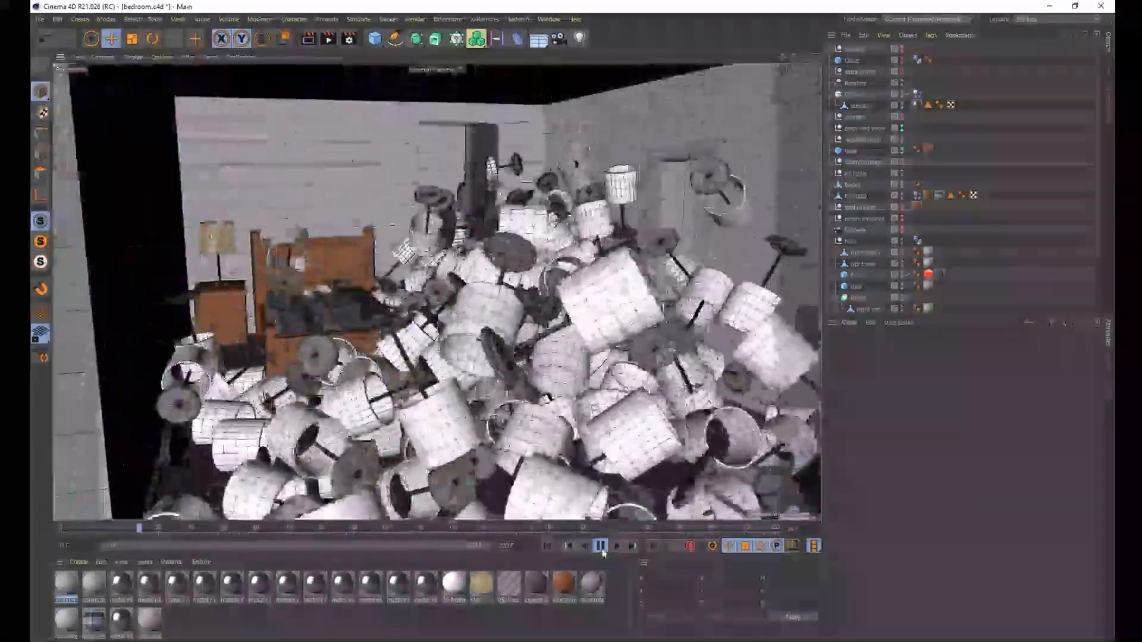
click(601, 548)
alt+drag(619, 410, 672, 523)
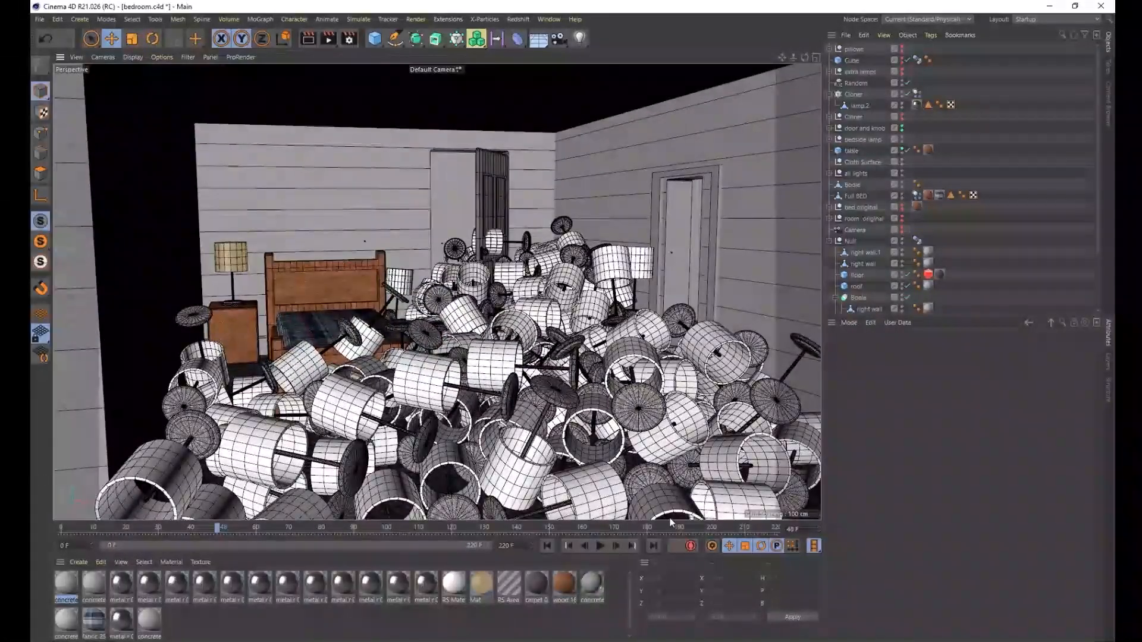
Step: Play the falling lamp simulation again, stop it and return to the first frame
click(599, 546)
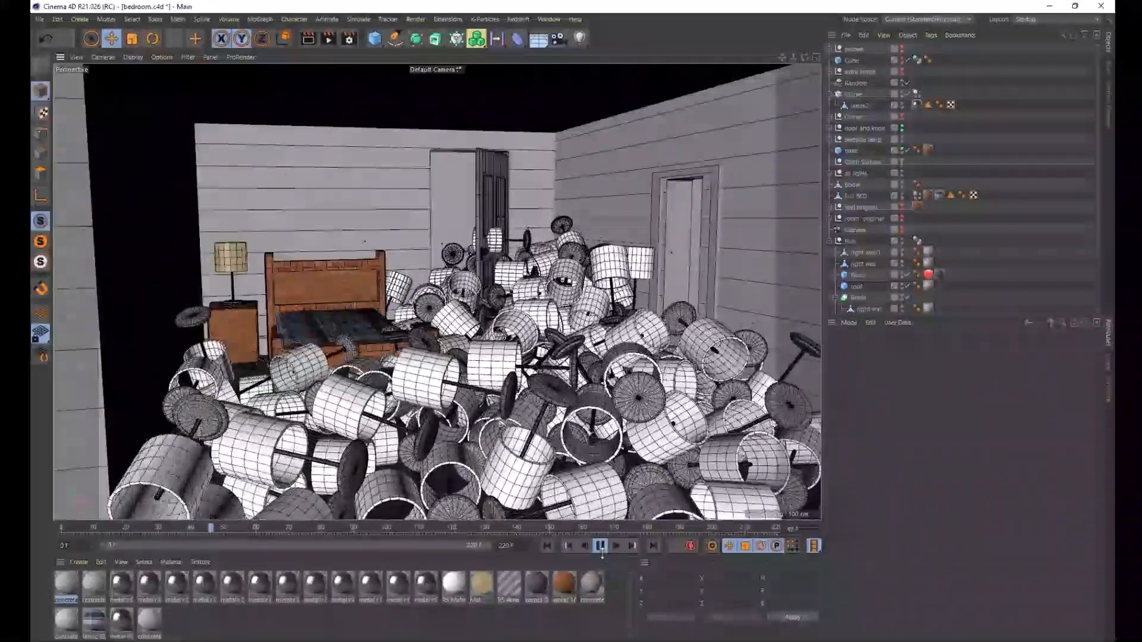
click(600, 545)
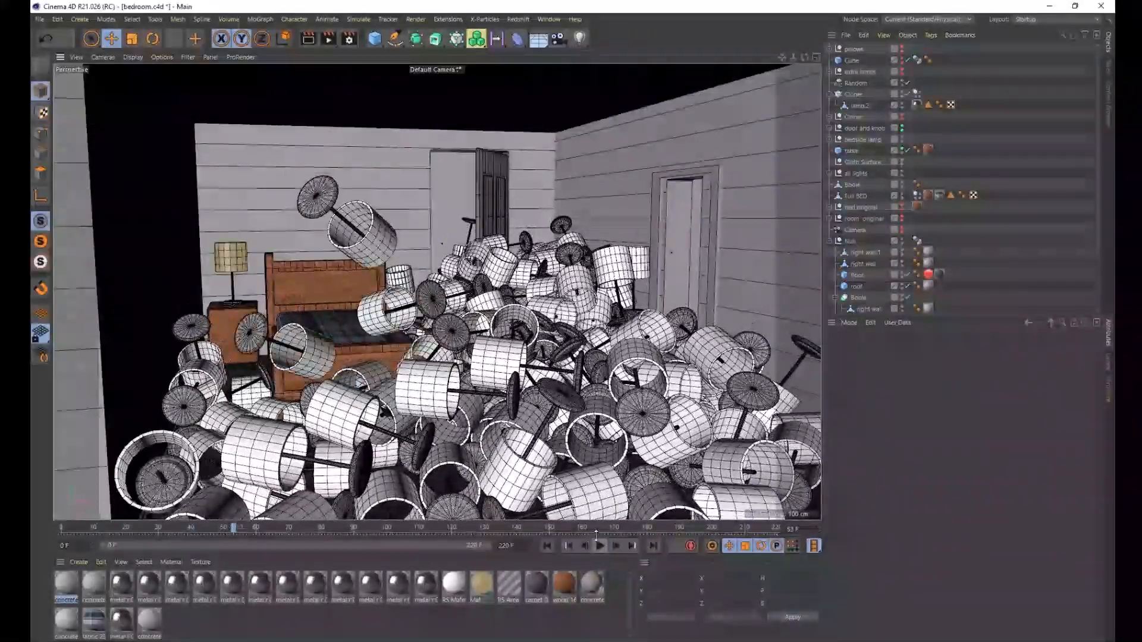
click(548, 545)
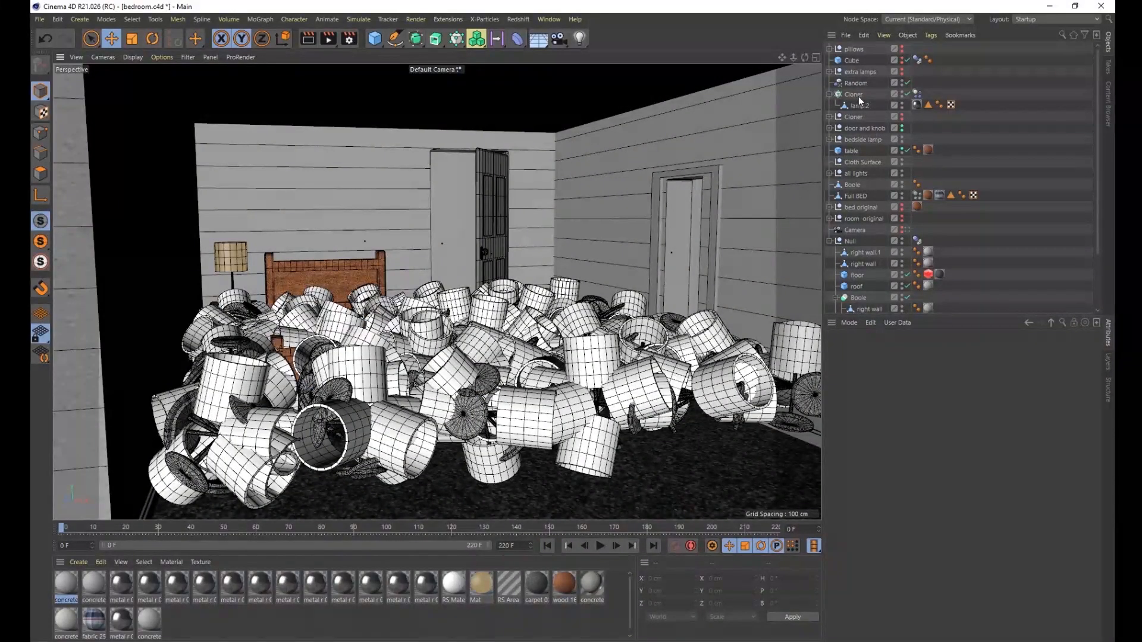
Step: Raise the Cloner to ceiling height and run the simulation of the lamps dropping onto the bed and floor
click(857, 95)
drag(454, 278, 454, 86)
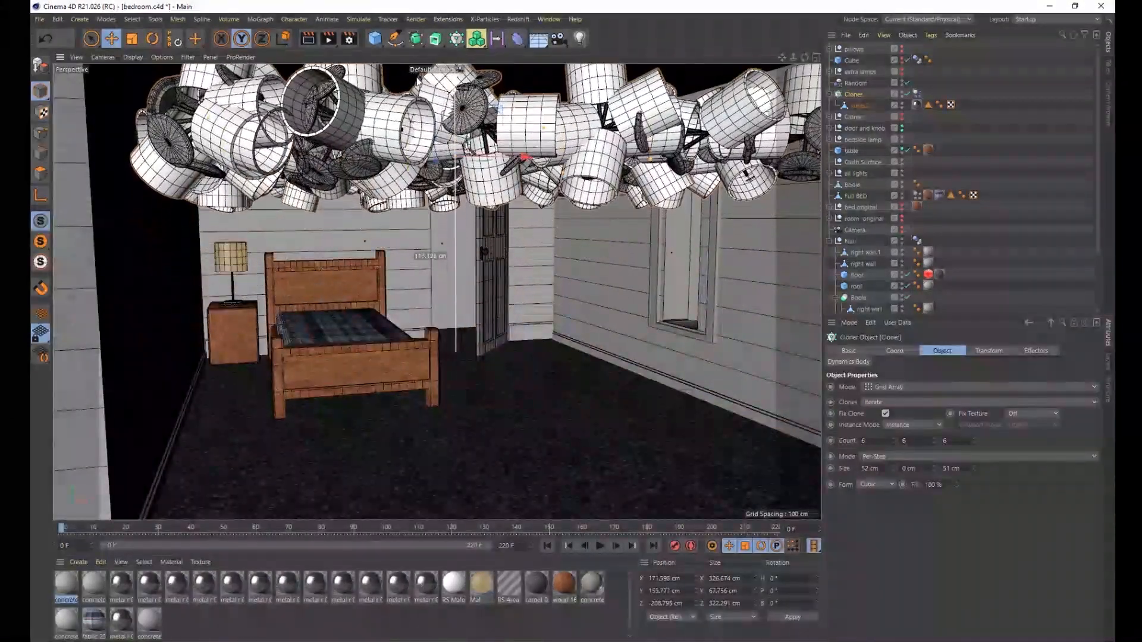
click(599, 545)
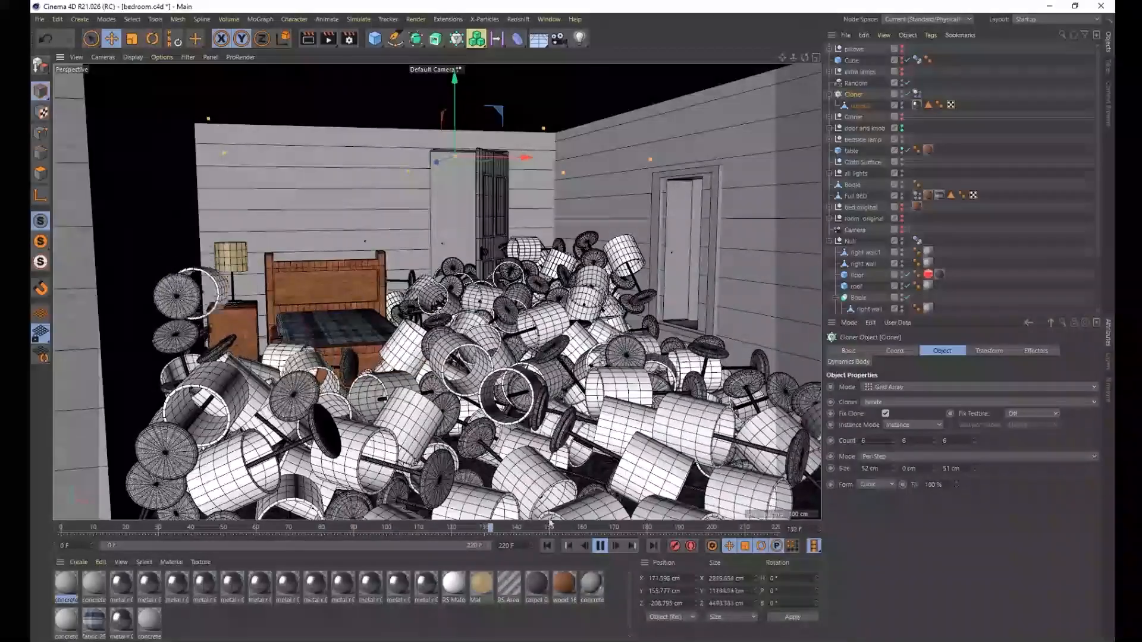
click(600, 545)
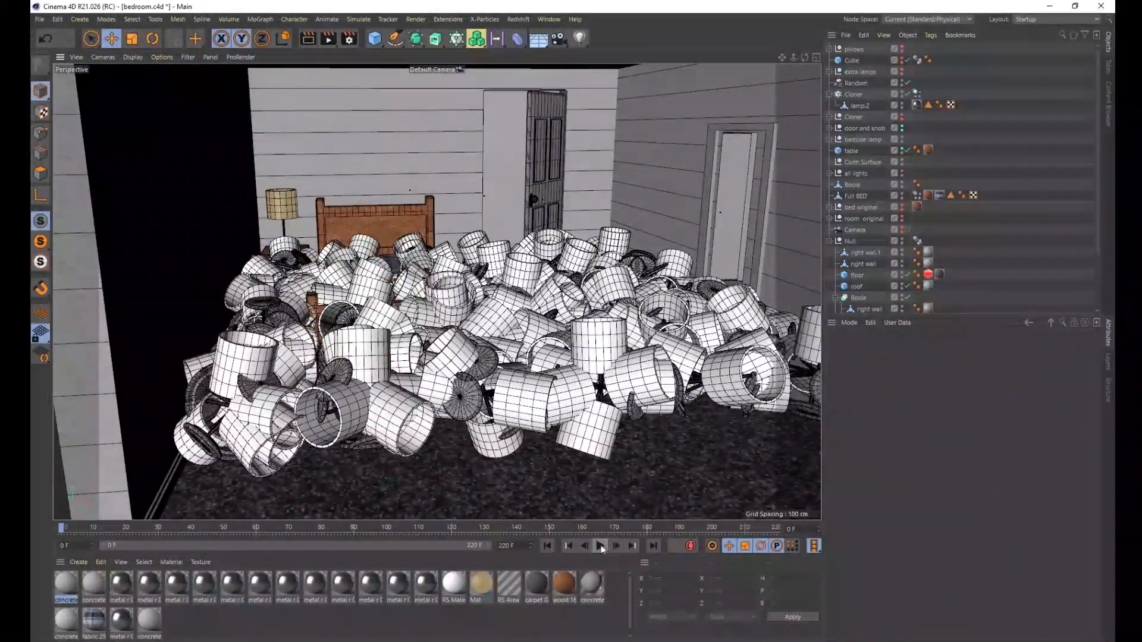
Step: Replay the simulation with the Cloner at its original height, stop it and return to frame 0
click(599, 545)
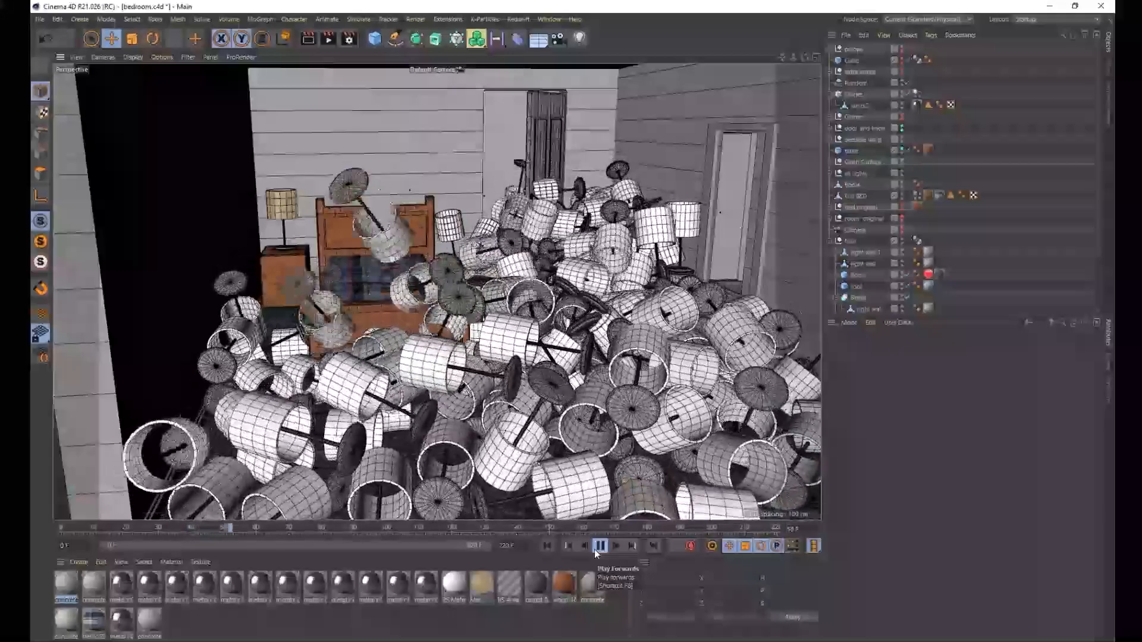
click(600, 545)
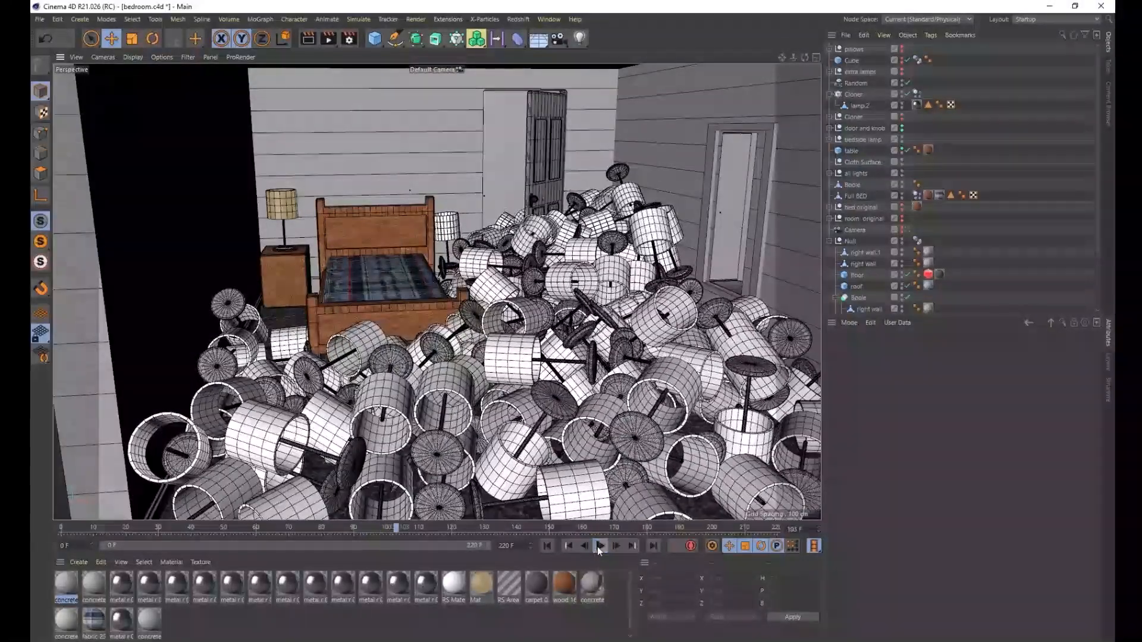
click(547, 546)
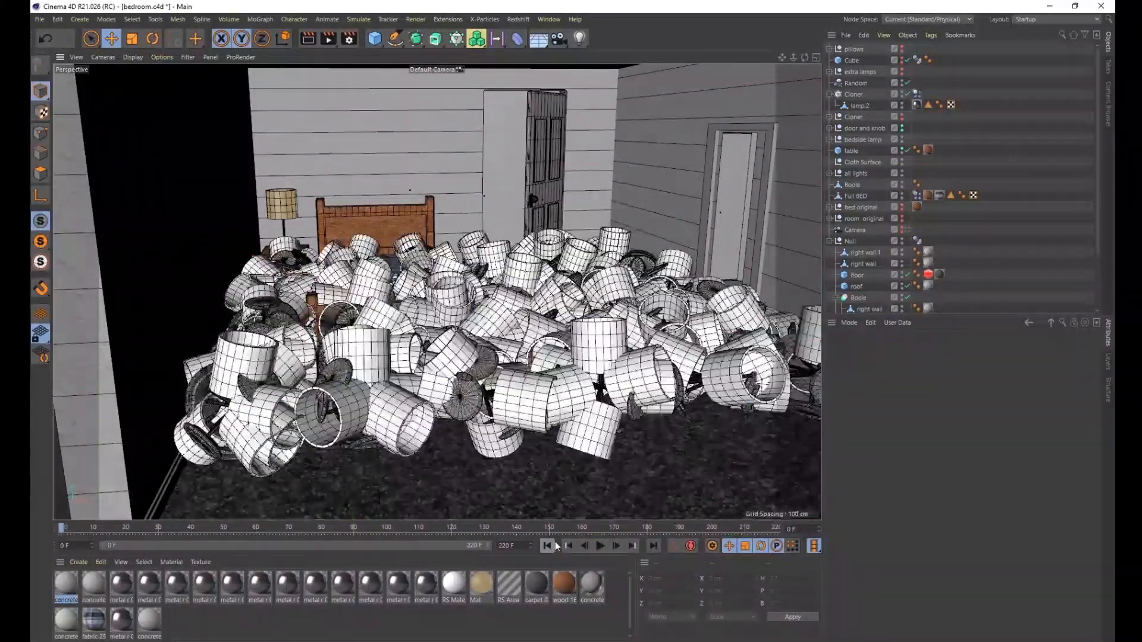
Step: Raise the Cloner to about Y 151 cm and the Full BED object to about Y 167 cm
click(860, 93)
drag(493, 262, 492, 78)
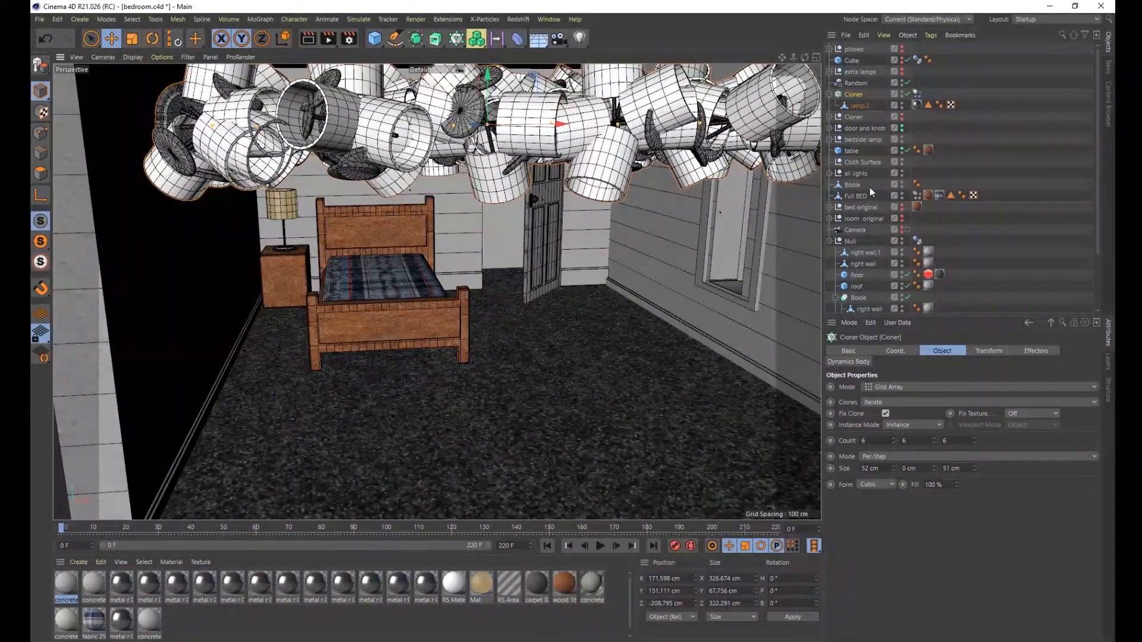
click(853, 195)
drag(483, 172, 485, 75)
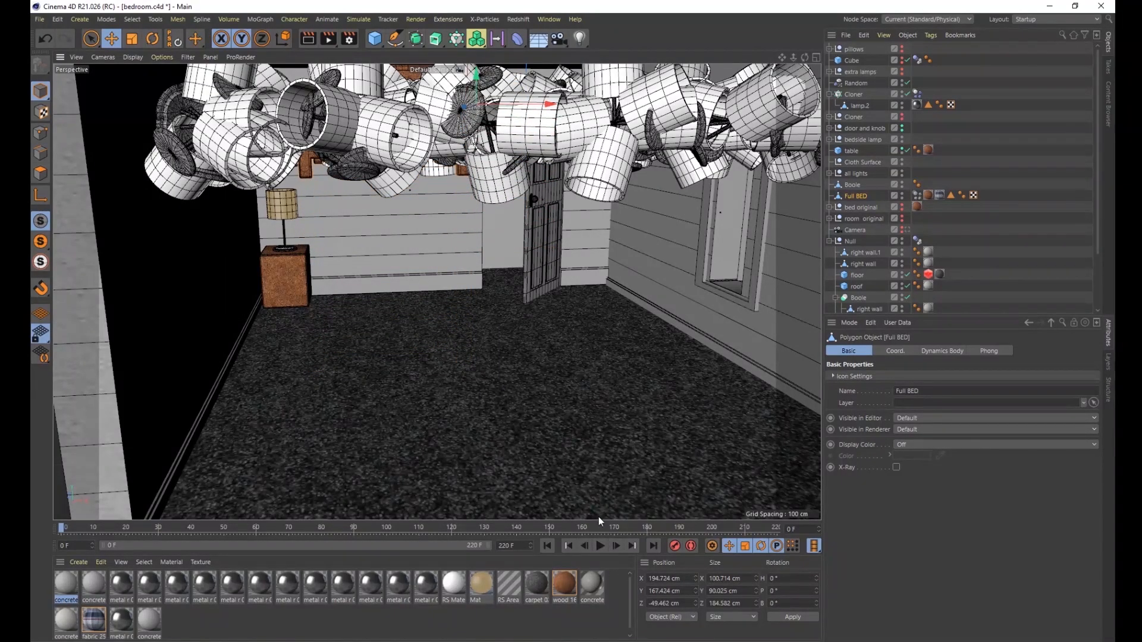
Step: Play the simulation of the bed and lamps falling together and stop it at frame 135
click(601, 546)
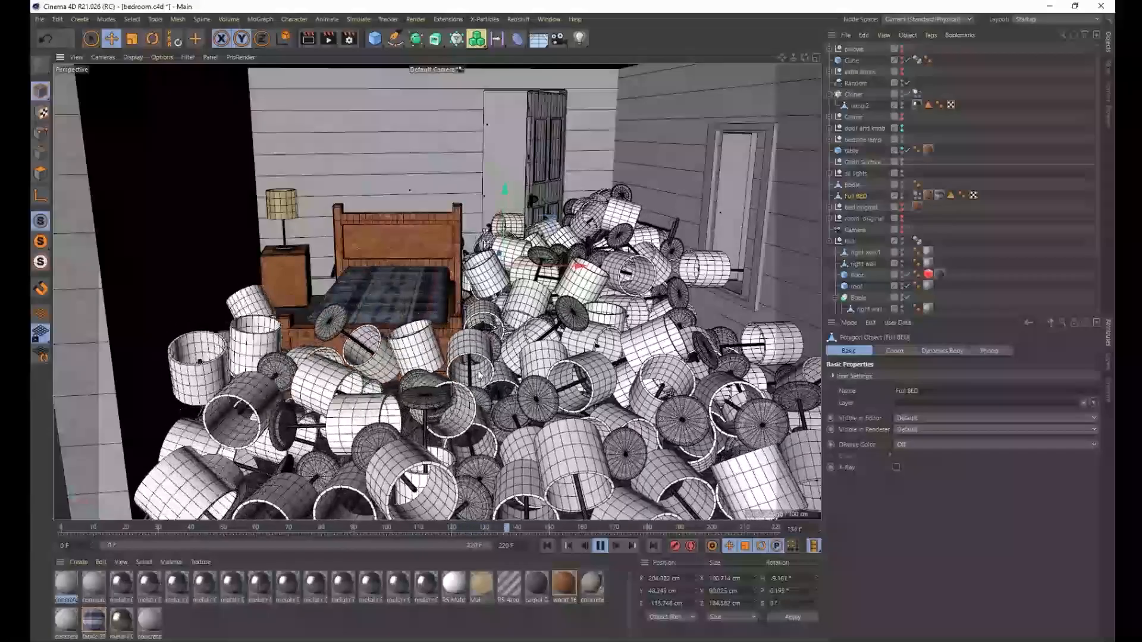
alt+drag(570, 443, 602, 431)
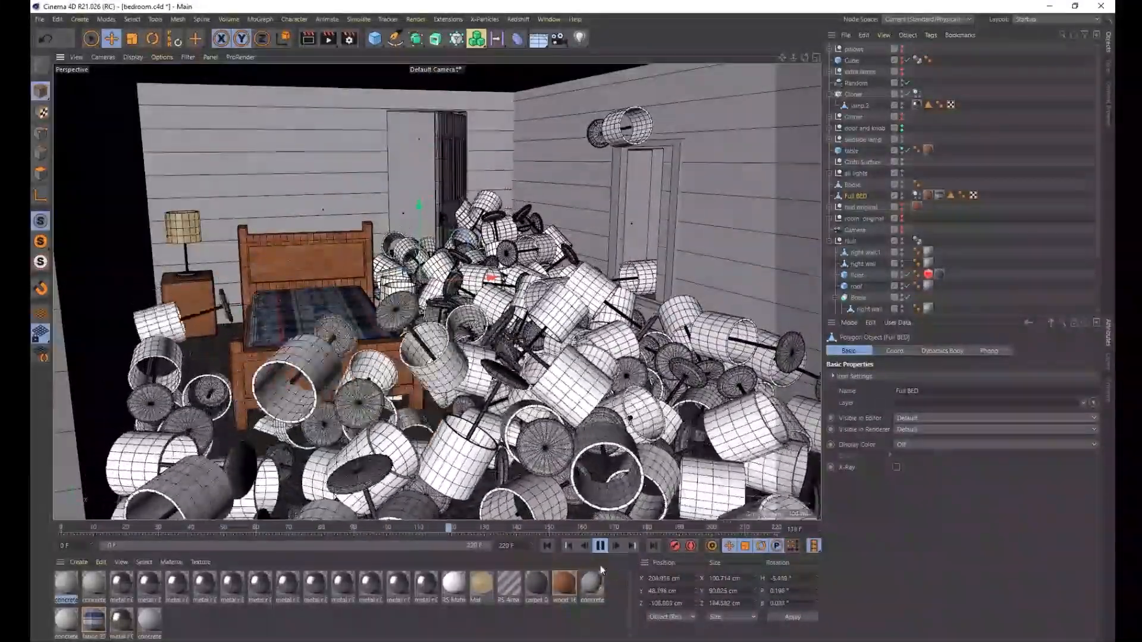
click(602, 552)
Step: Replay the bed and lamp simulation while viewing the whole room from outside, and stop it
mouse_move(631, 463)
alt+mouse_down()
mouse_move(660, 470)
mouse_move(612, 458)
mouse_move(623, 466)
alt+mouse_up()
scroll(632, 465, down, 10)
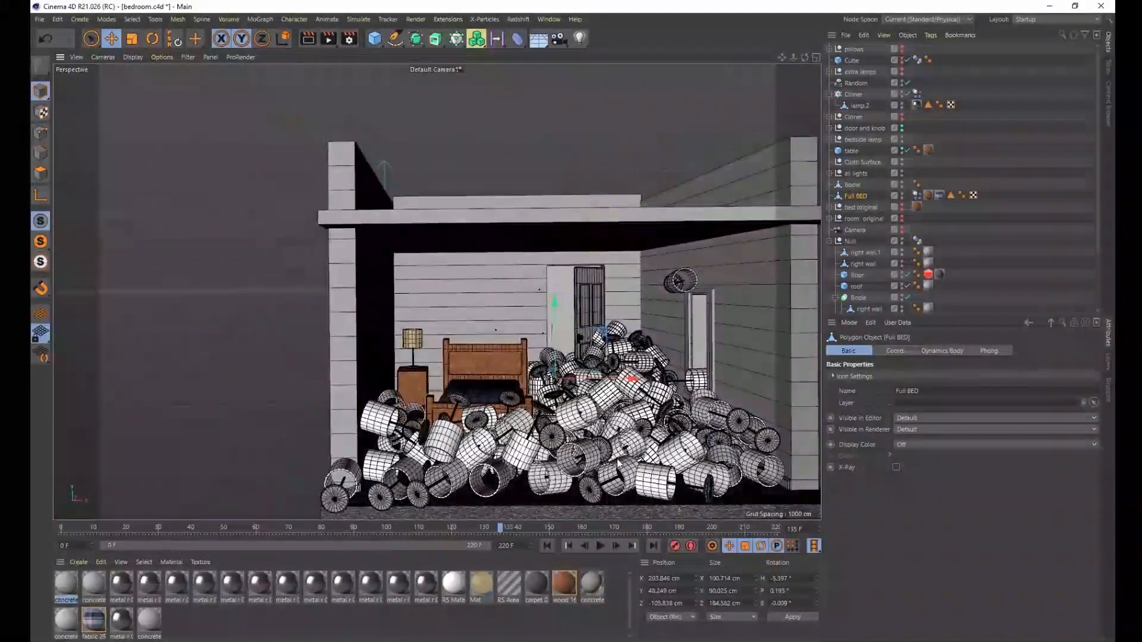
scroll(623, 466, down, 3)
alt+middle_drag(658, 473, 579, 473)
scroll(580, 473, up, 4)
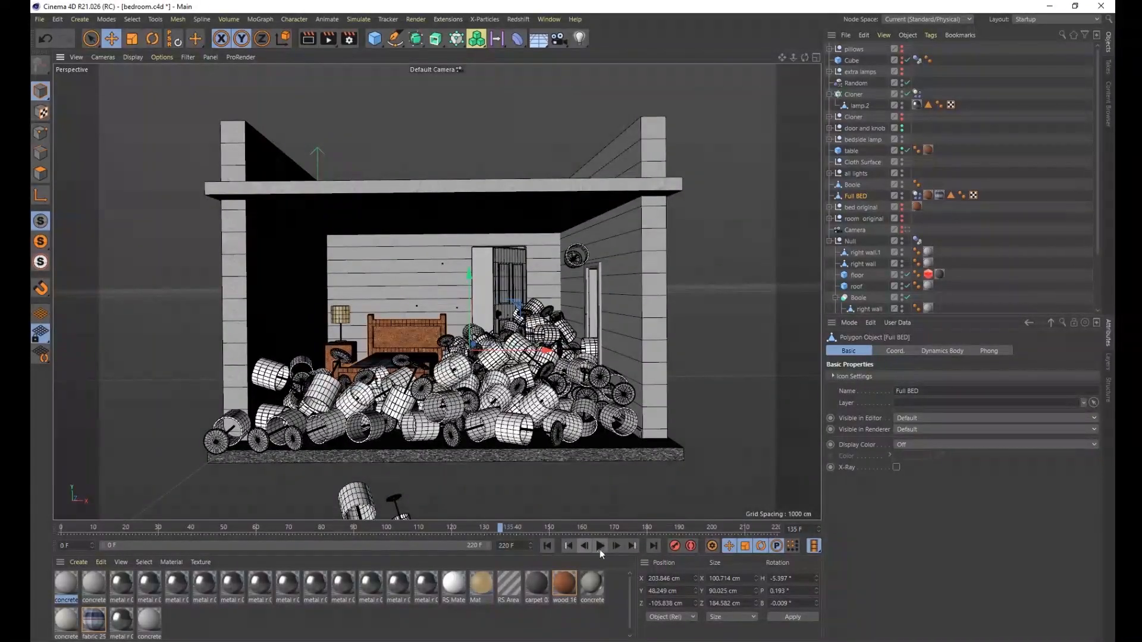
click(600, 547)
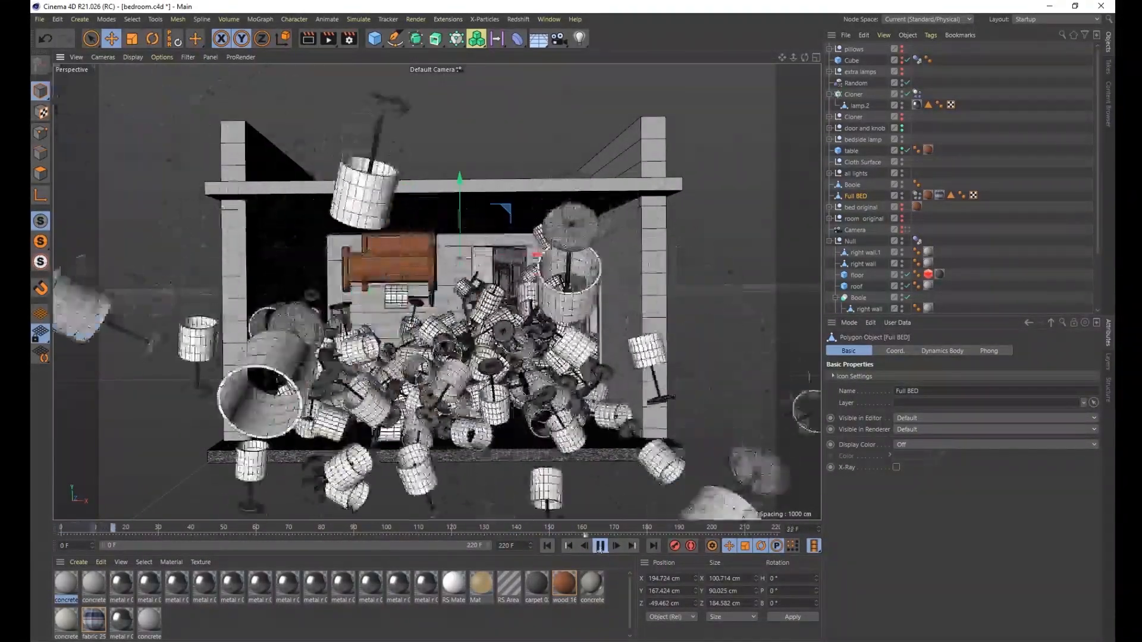
alt+drag(488, 429, 505, 434)
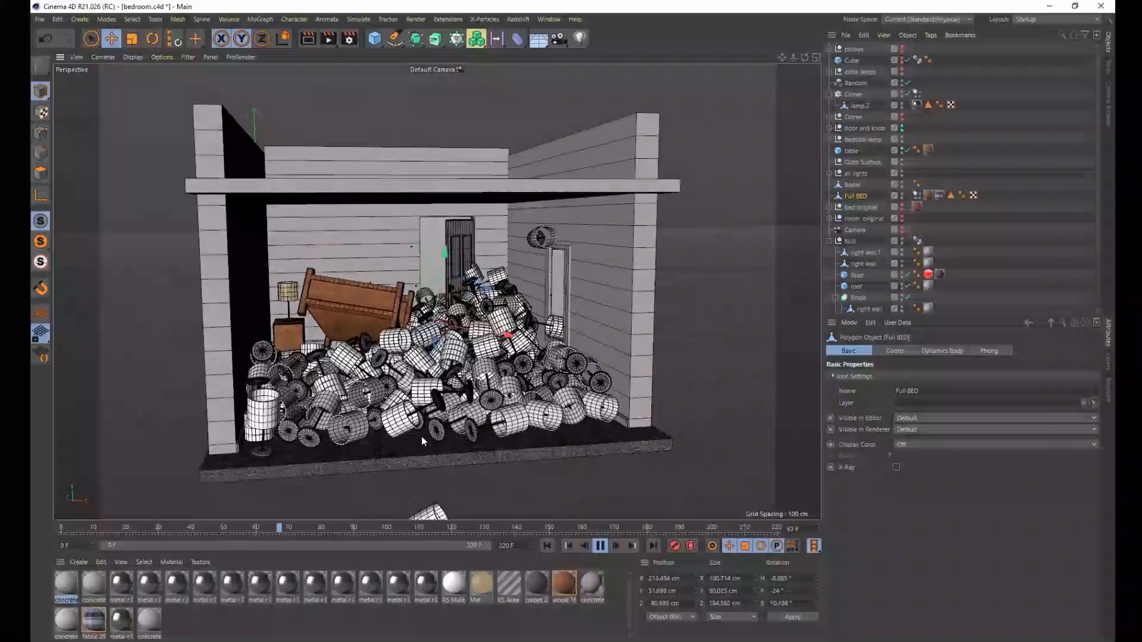
scroll(499, 406, up, 2)
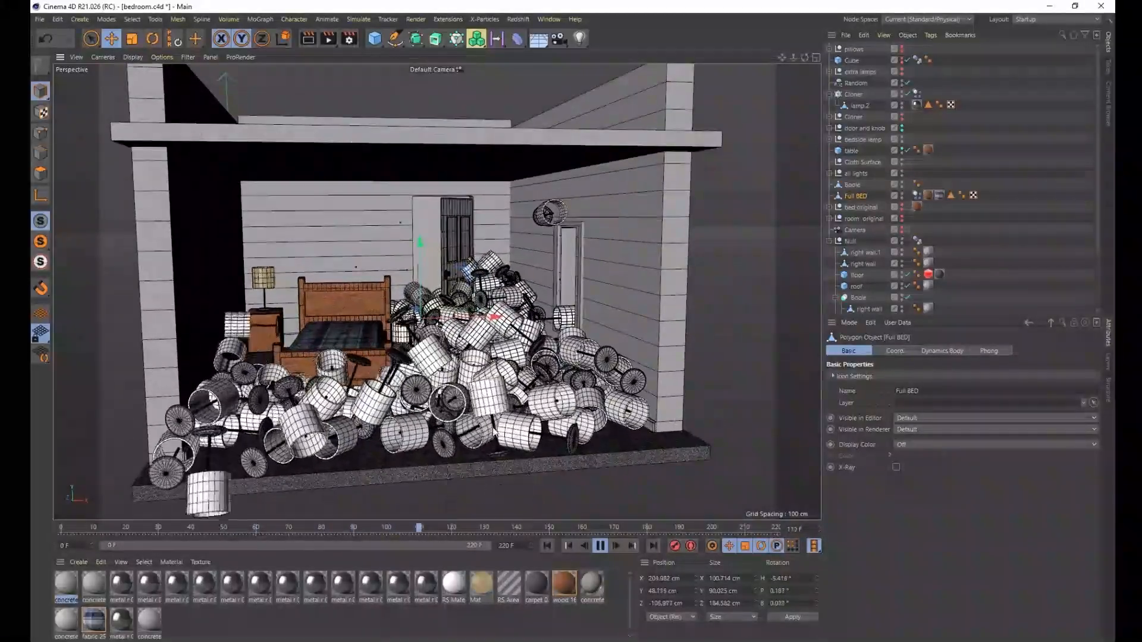
click(600, 546)
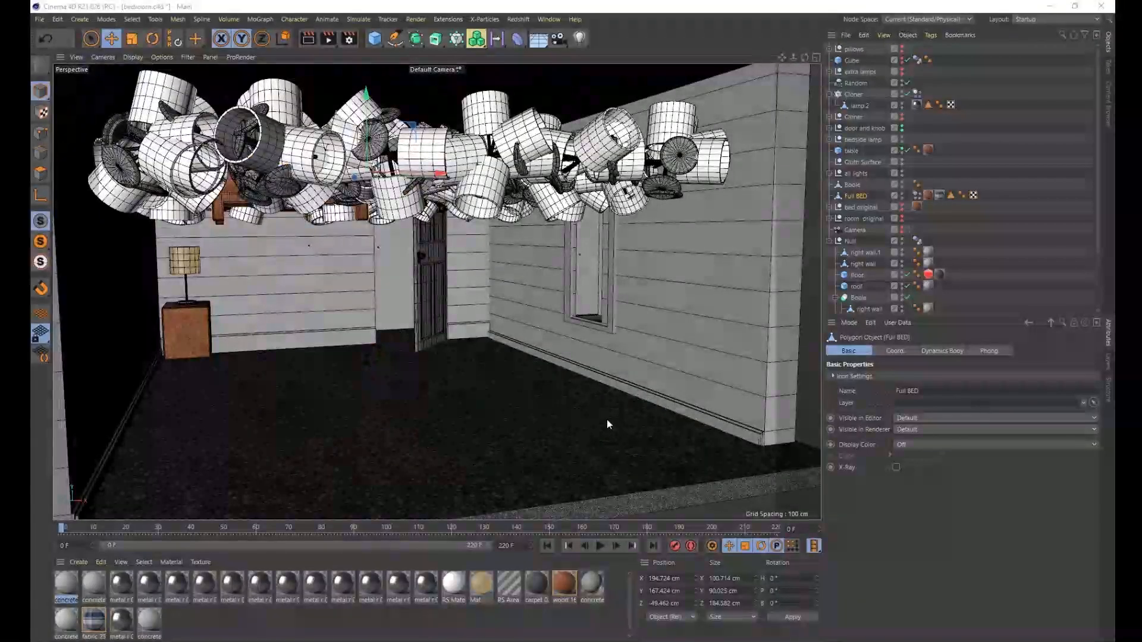
Step: Run the simulation from the start to frame 104 and render that frame in the Redshift RenderView
click(599, 546)
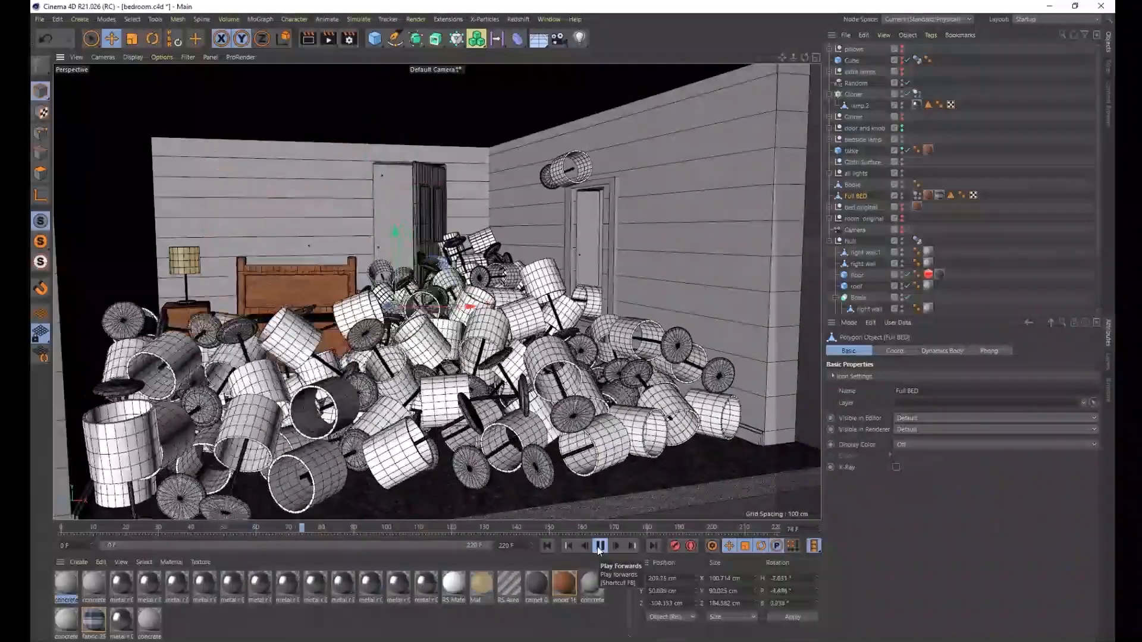
click(600, 546)
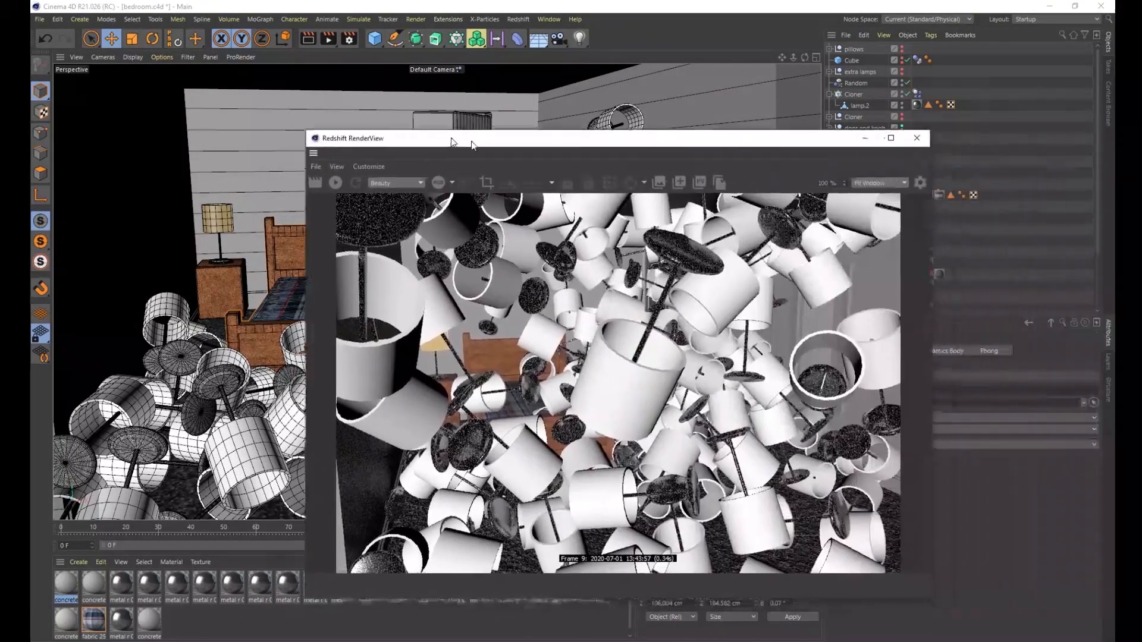
drag(471, 138, 255, 74)
drag(518, 73, 565, 67)
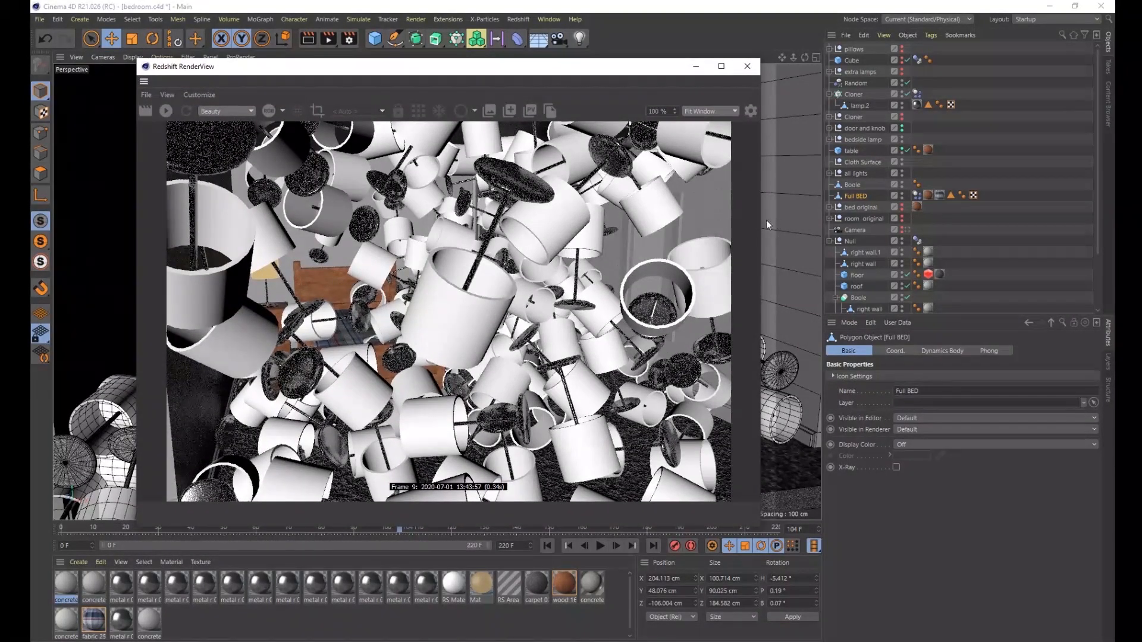
click(169, 112)
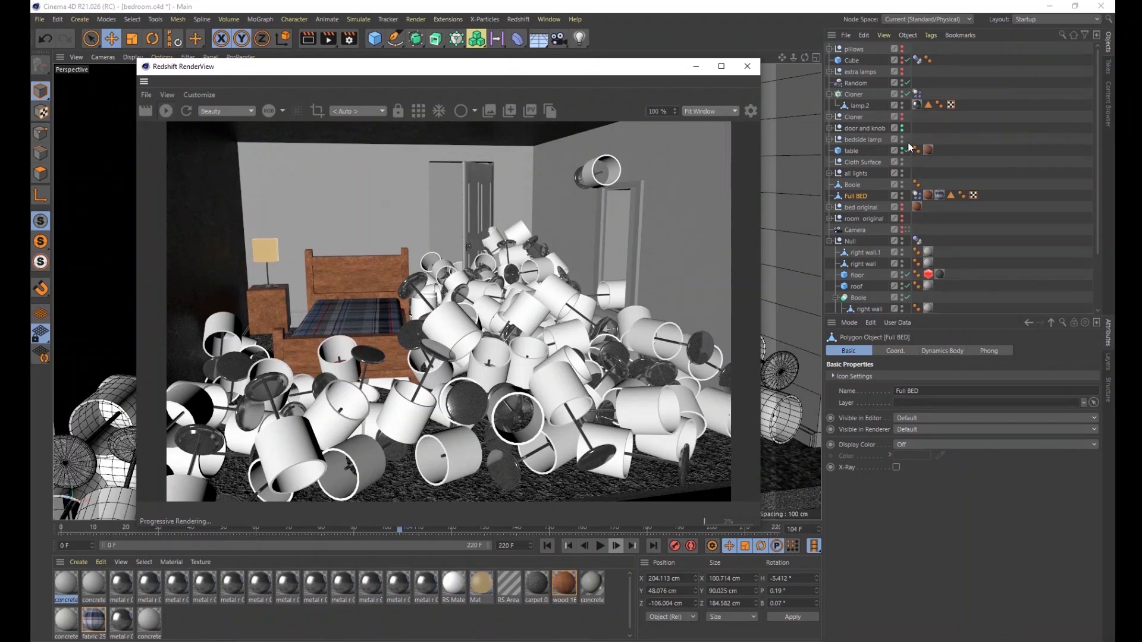
Step: Expand the all lights and bedside lamp groups and enable RS Point Light.2 inside the bedside lamp
click(828, 173)
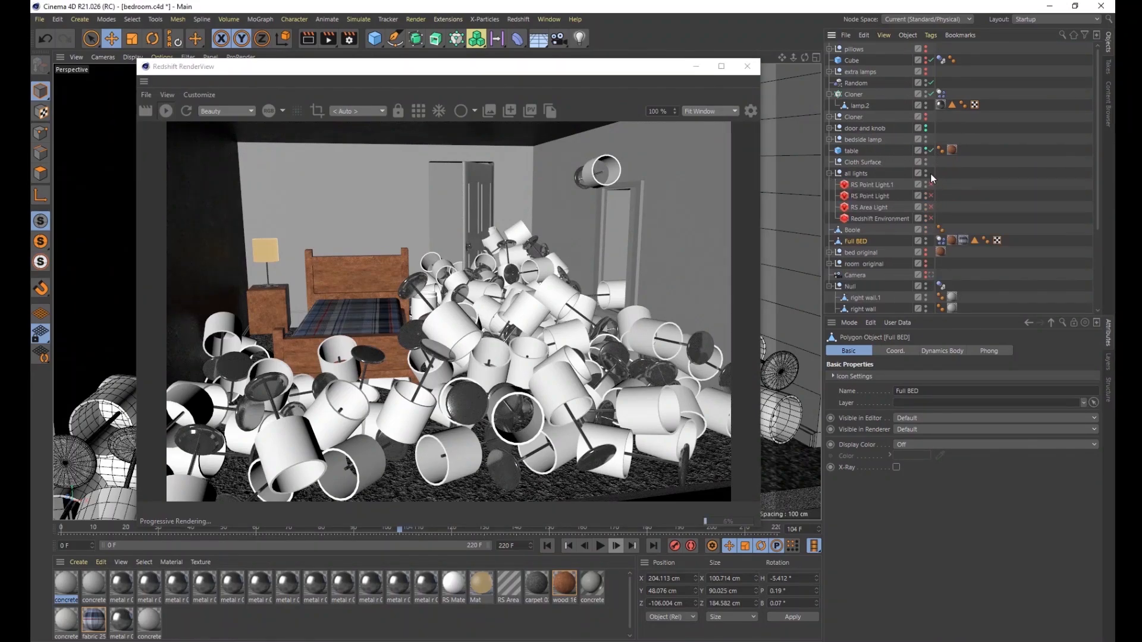
click(829, 140)
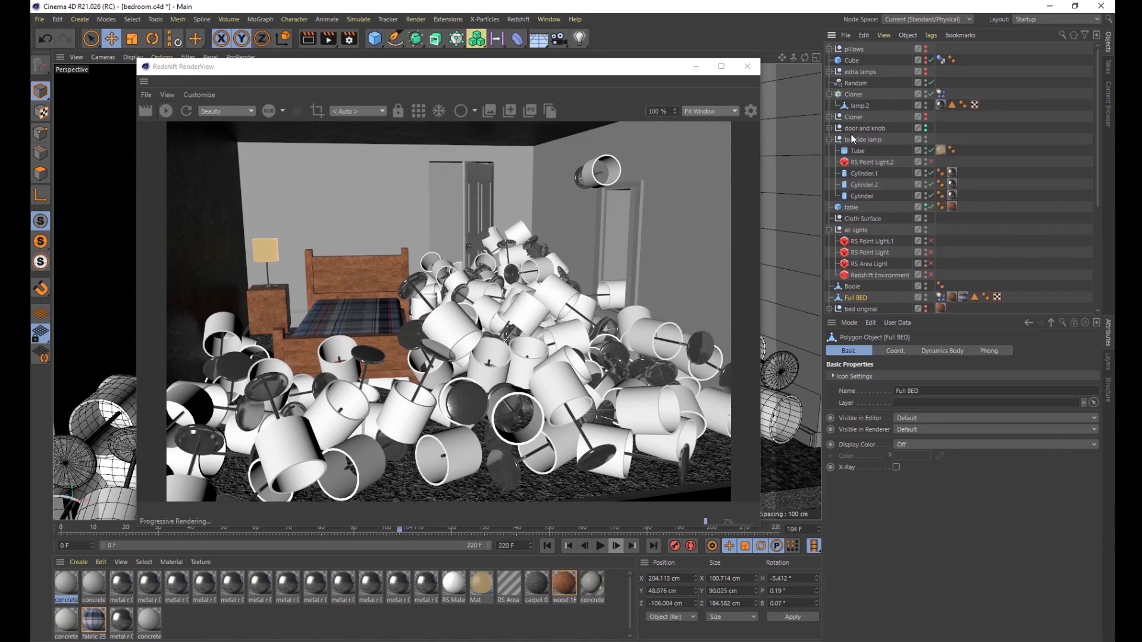
click(931, 162)
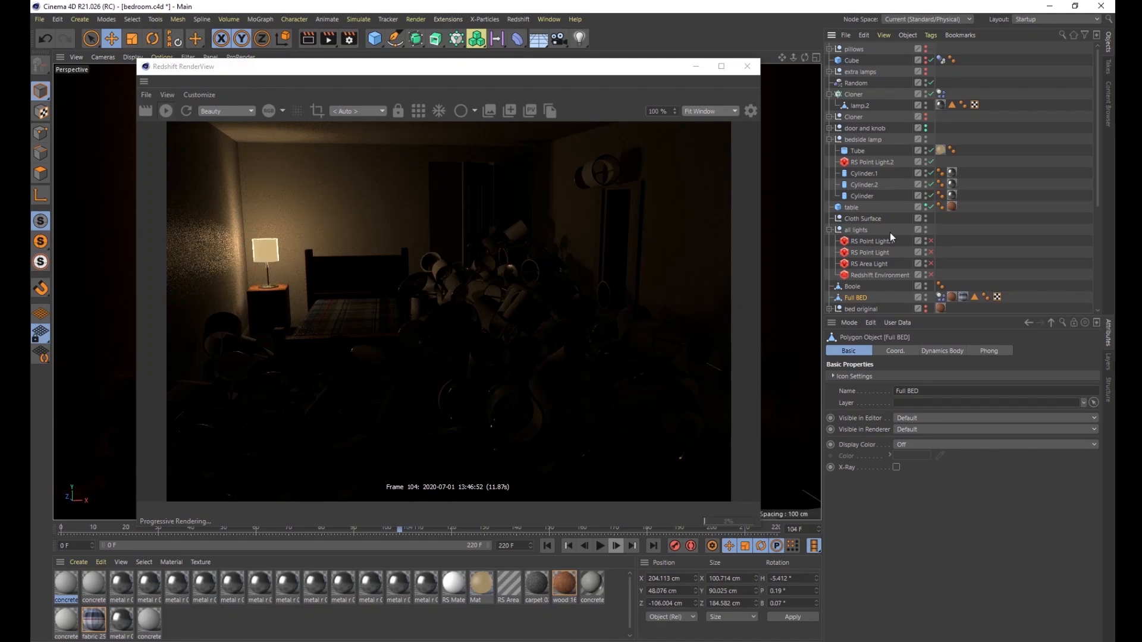
Step: Enable RS Point Light.1, RS Point Light, RS Area Light and the Redshift Environment in the all lights group
click(931, 242)
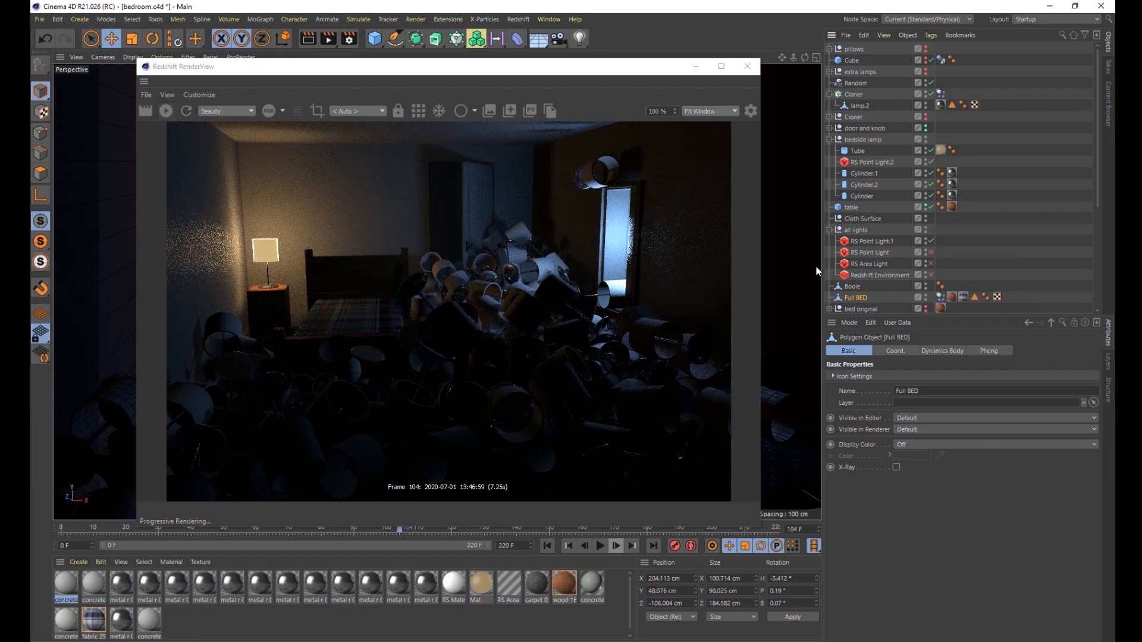
click(931, 252)
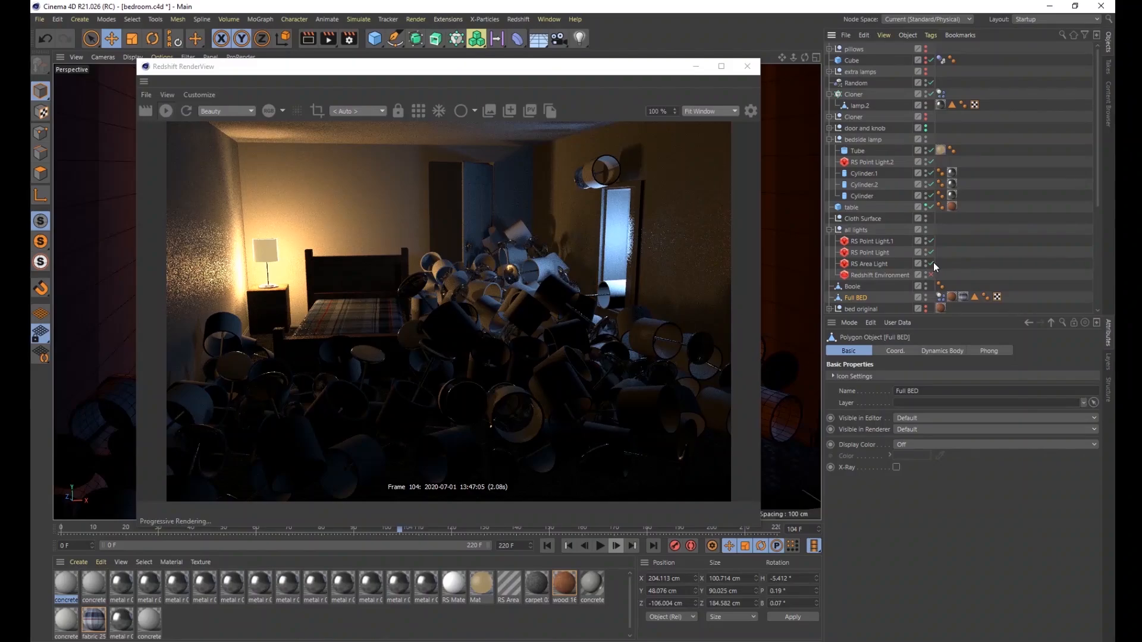
click(930, 275)
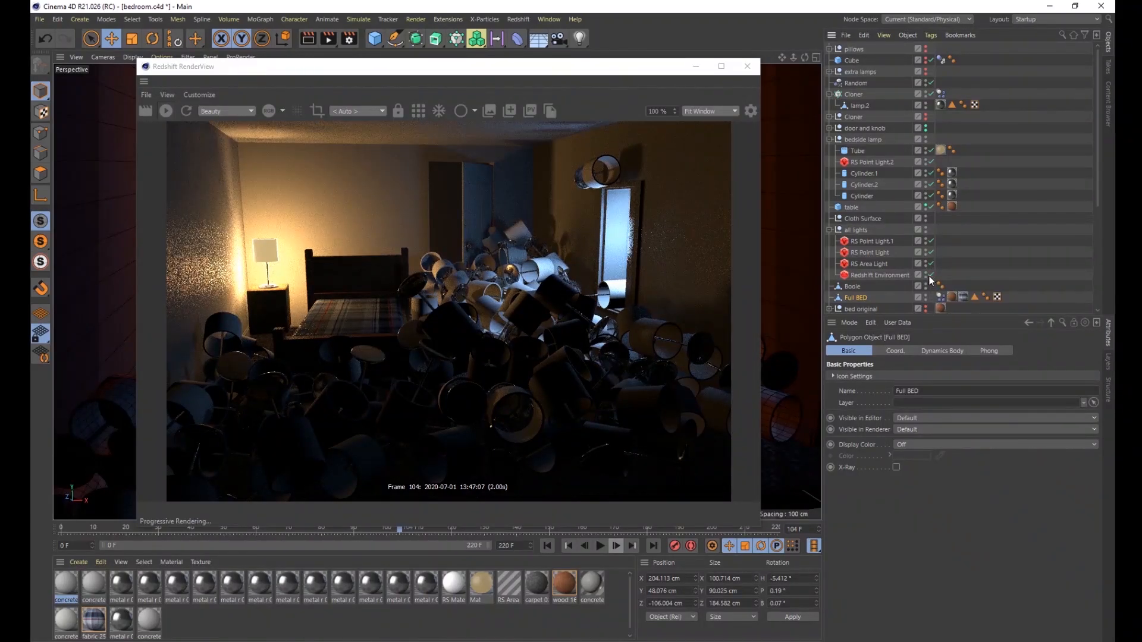
drag(586, 340, 593, 339)
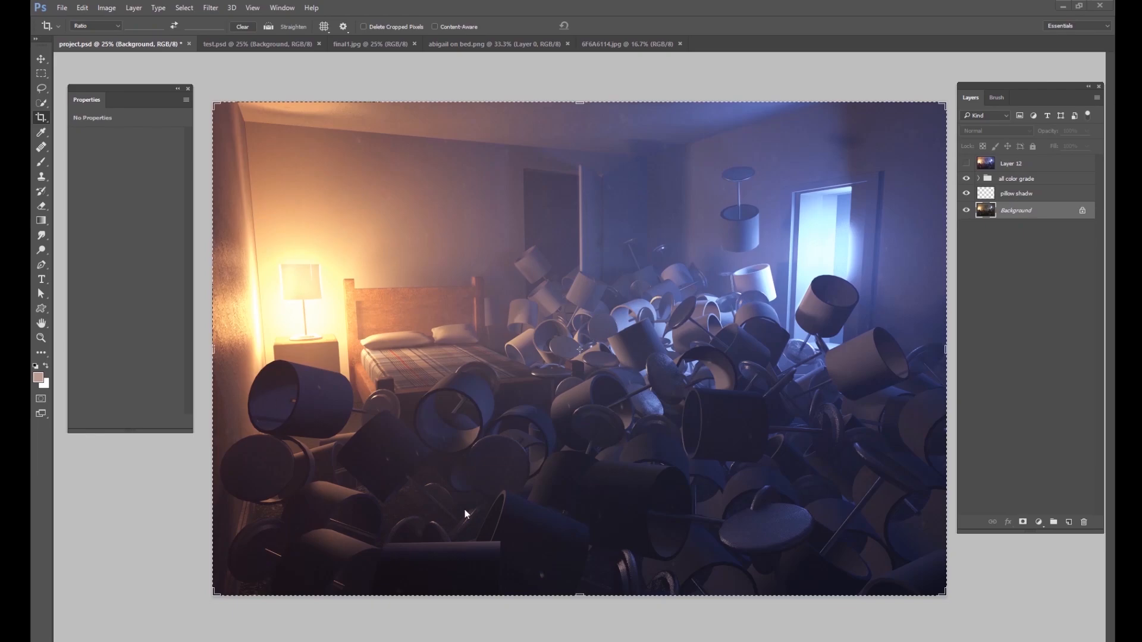
Step: In Photoshop, look over the layers of project.psd and view the source photo 6F6A6114.jpg of the girl
click(1014, 194)
click(1016, 170)
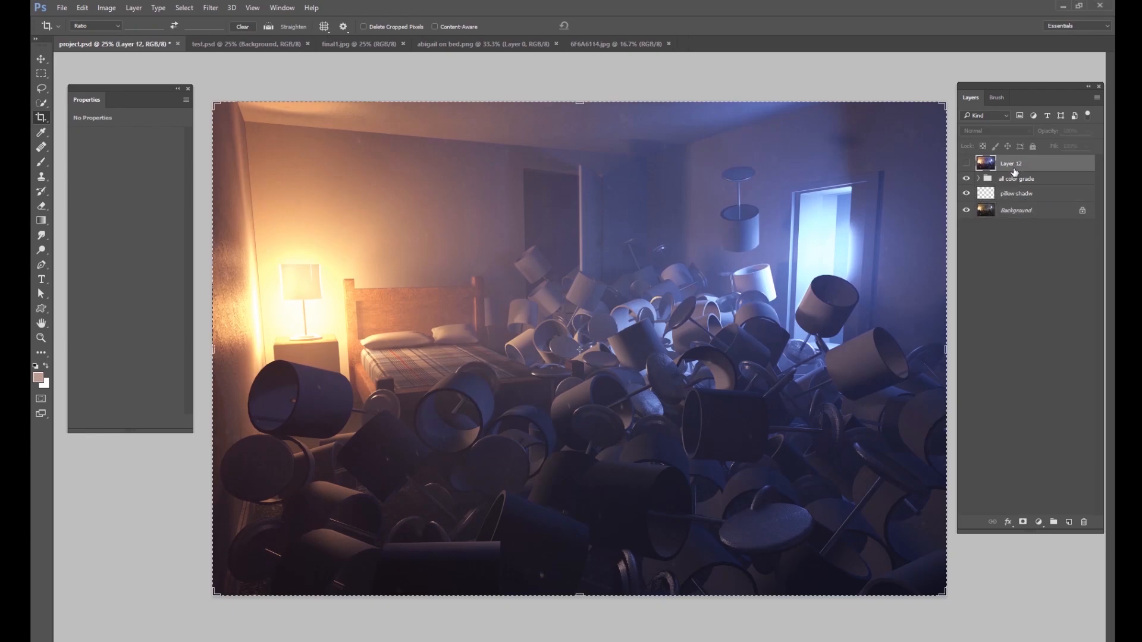
click(1023, 212)
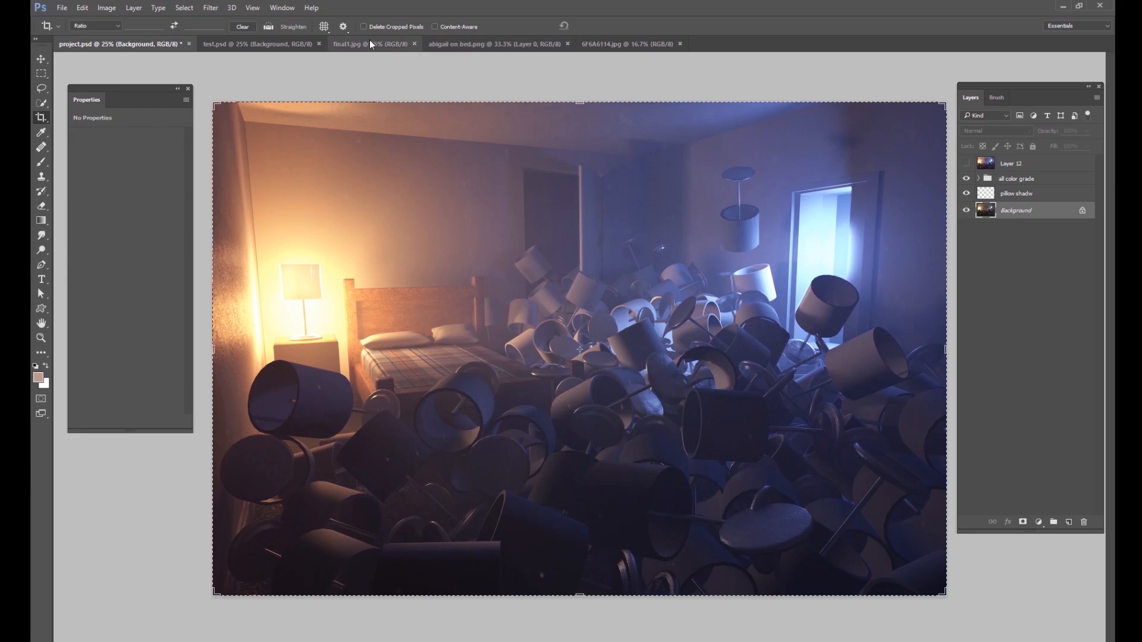
click(618, 48)
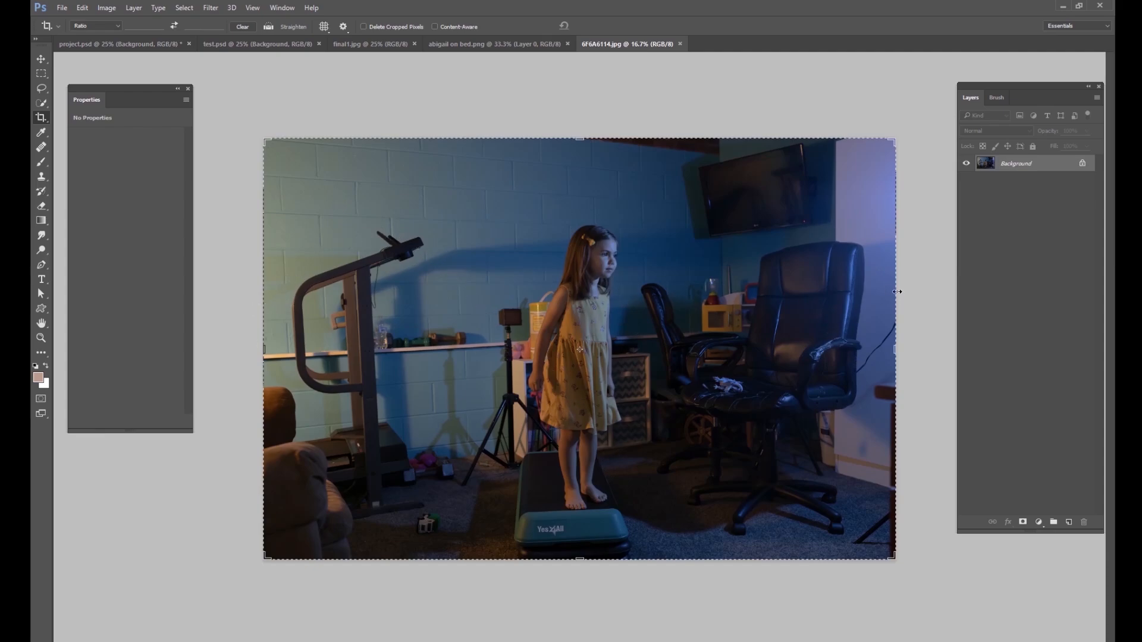
Step: Copy the cut-out girl from the PNG document, paste her above Layer 12 in project.psd and shift her slightly left
click(486, 44)
click(126, 48)
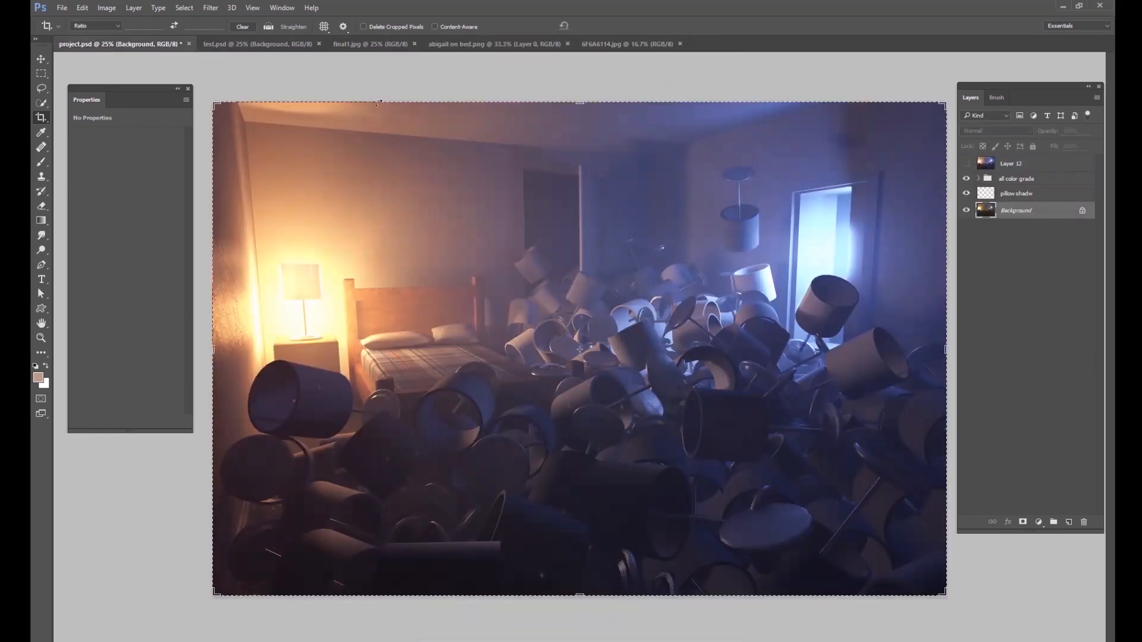
click(1025, 170)
key(ctrl+v)
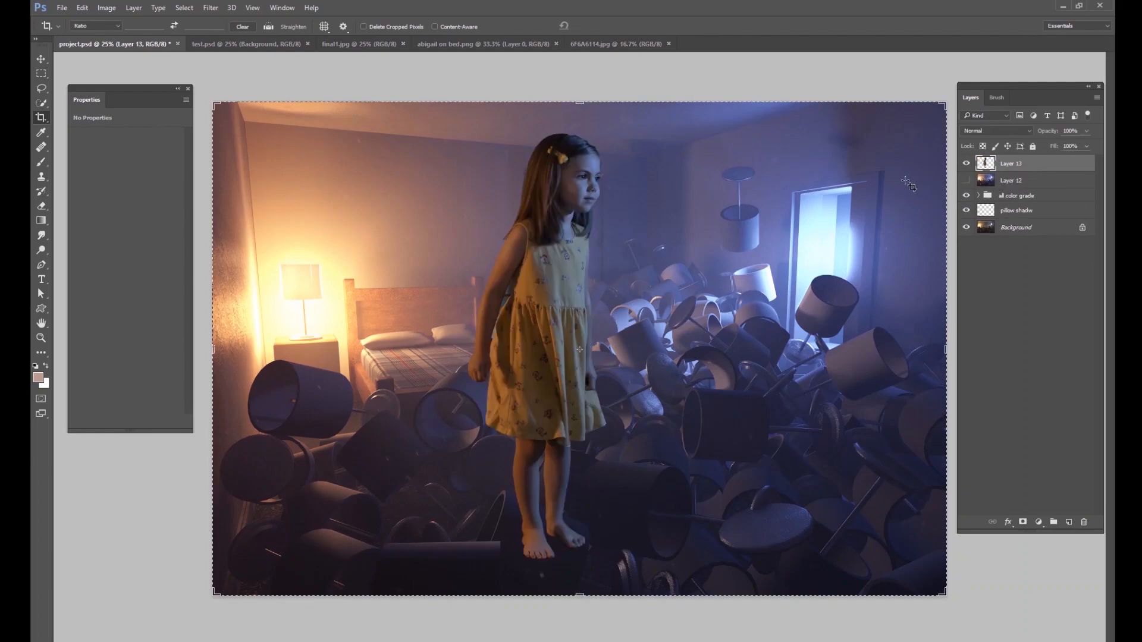
click(41, 59)
drag(518, 243, 497, 288)
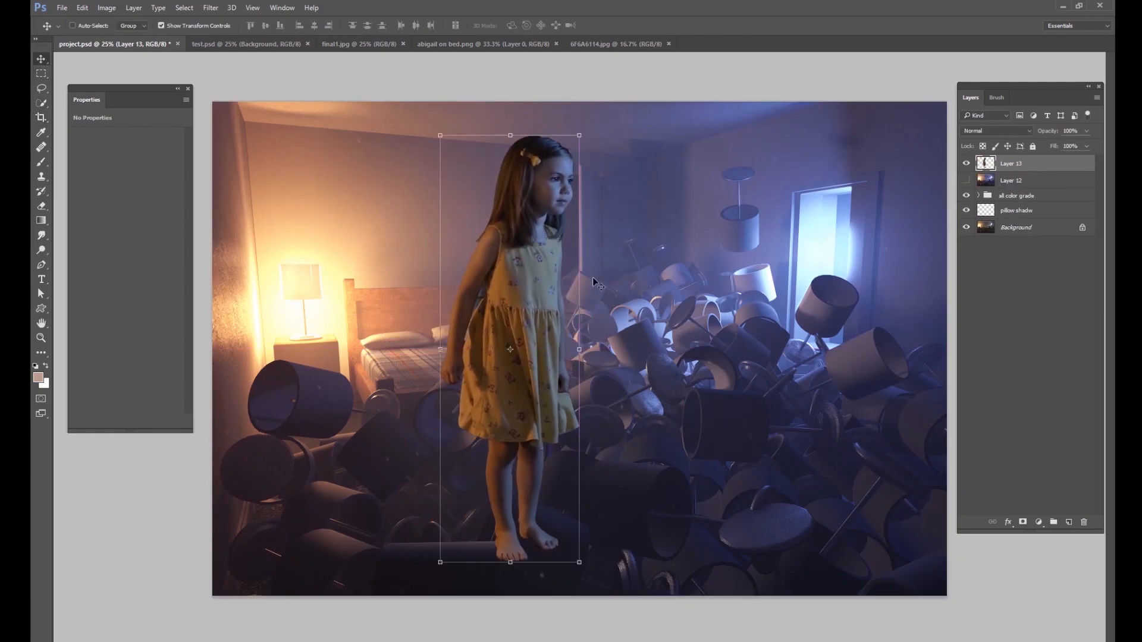
Step: Hide the pasted girl on Layer 13, show the finished composite on Layer 12 and select the Background layer
click(966, 163)
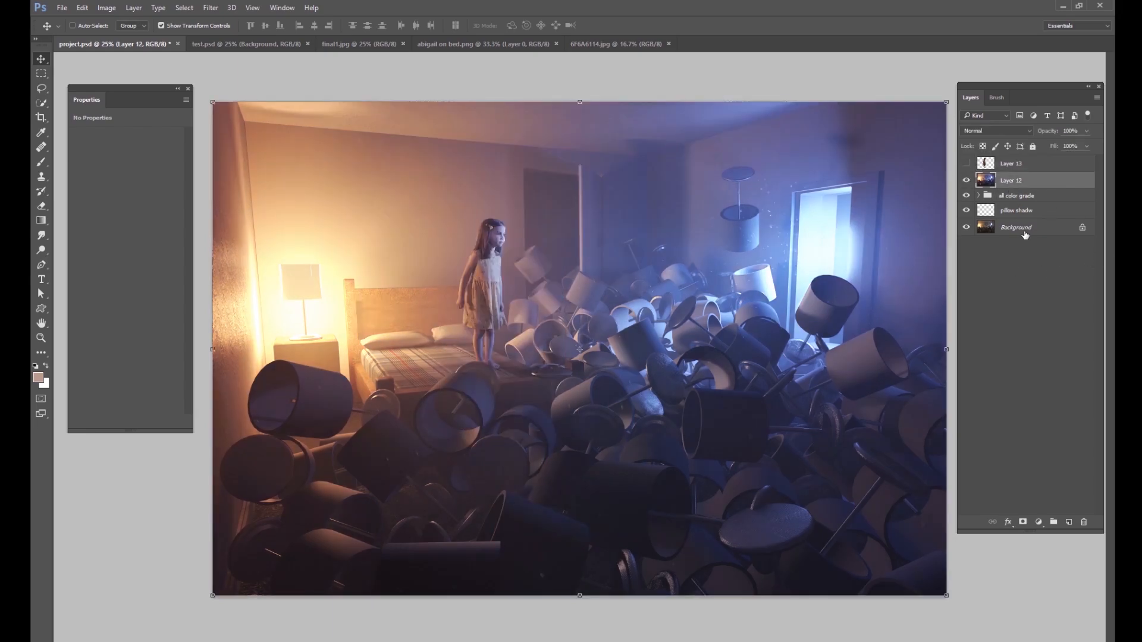
click(1025, 229)
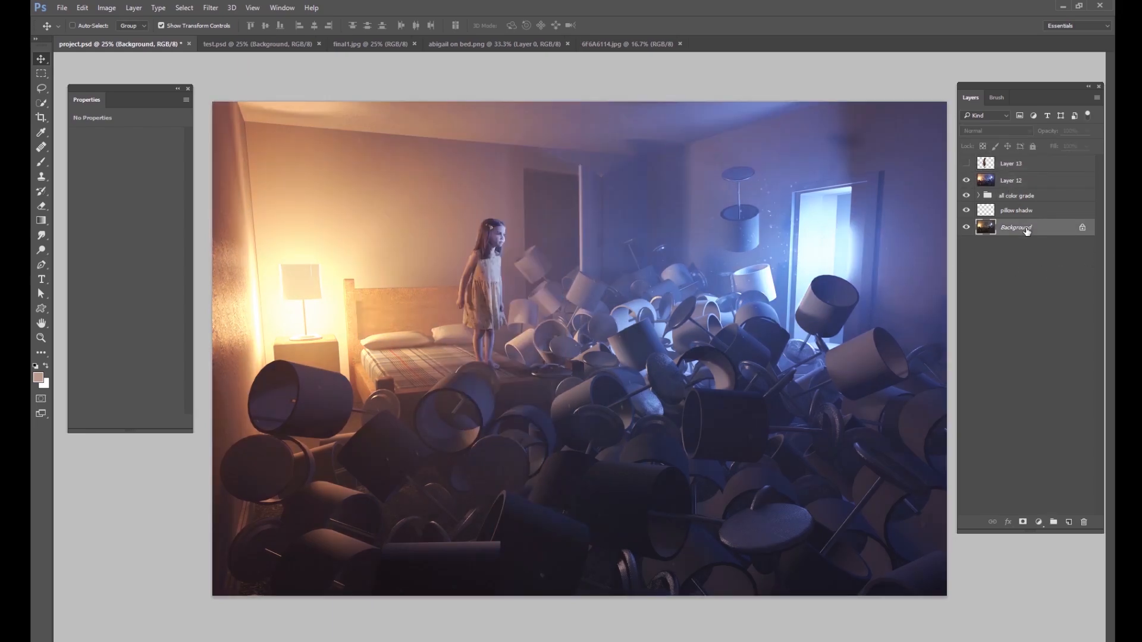